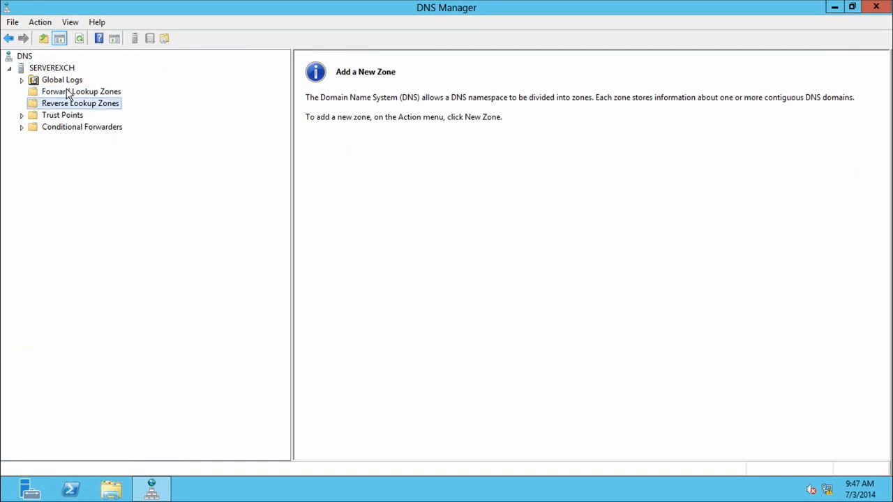
# Start a new zone under Forward Lookup Zones and choose Primary zone as its type.
pyautogui.click(67, 95)
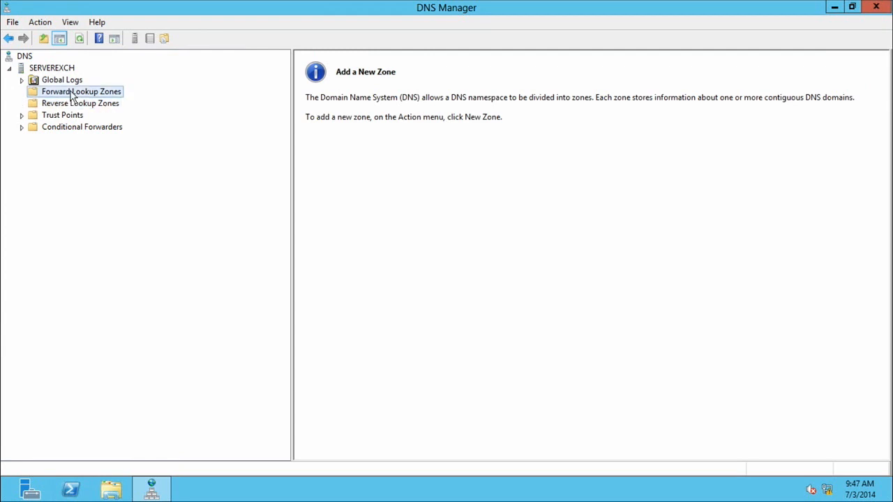
pyautogui.rightClick(55, 95)
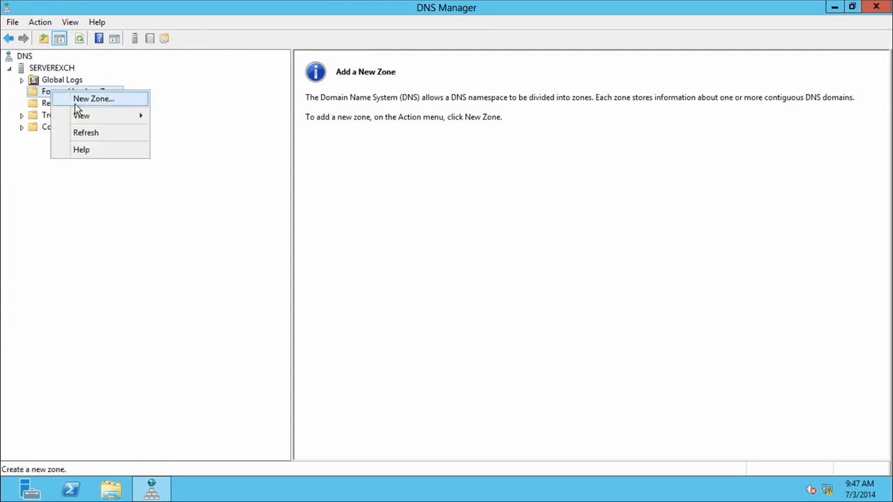
pyautogui.click(76, 103)
pyautogui.click(248, 248)
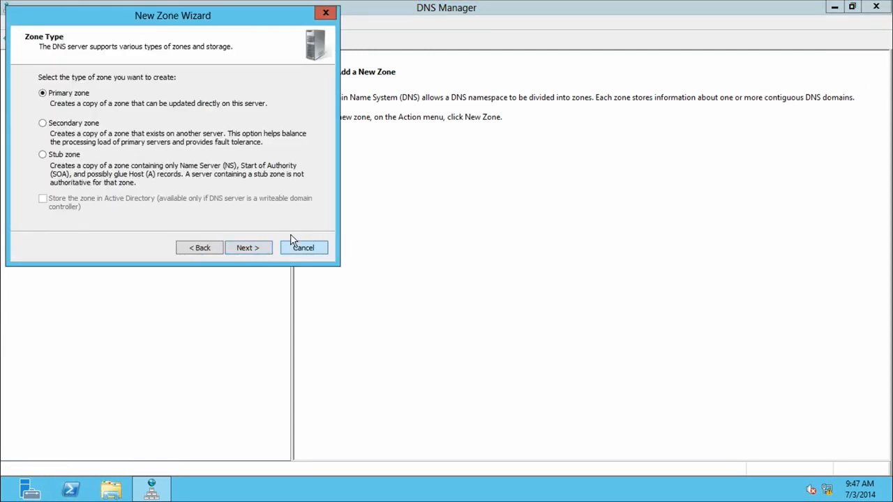
pyautogui.moveTo(213, 19); pyautogui.dragTo(425, 62)
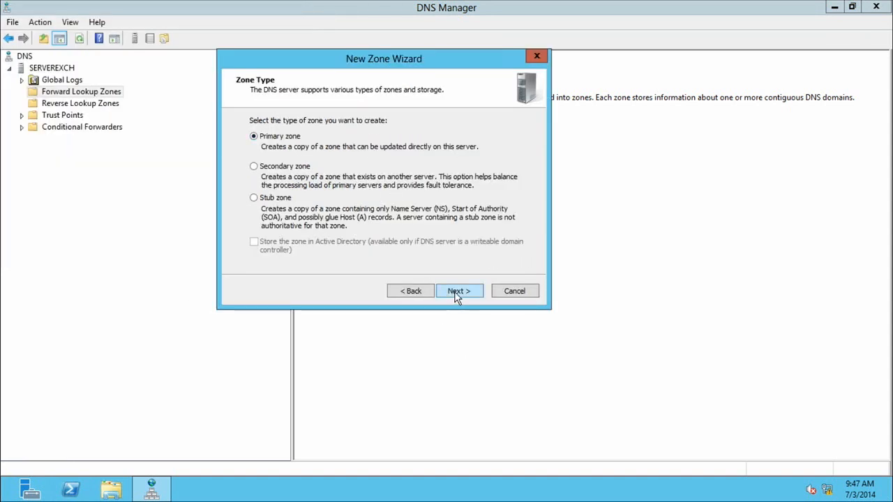
pyautogui.click(459, 291)
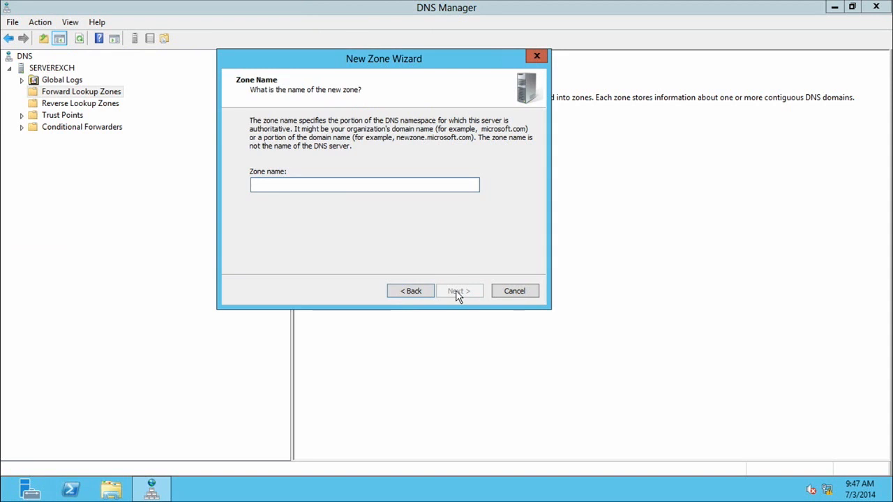
# Name the zone christopher.test, keep dynamic updates disallowed and finish creating it.
pyautogui.write('christopher.test')
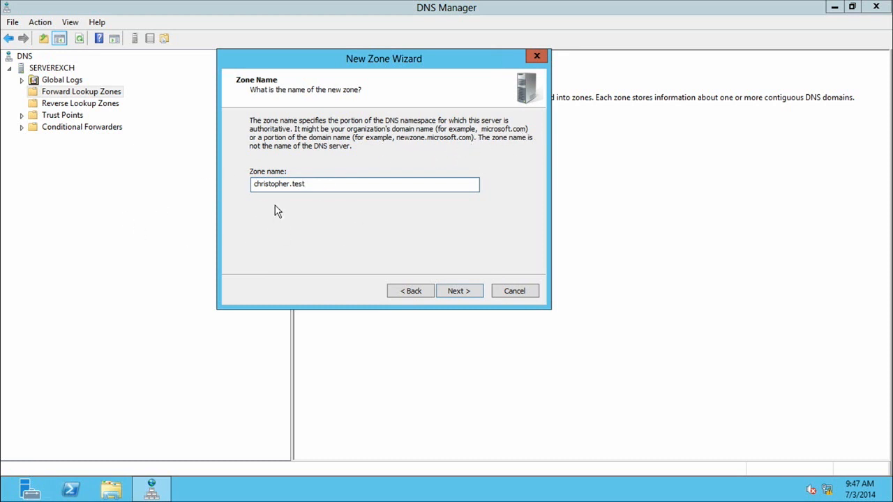
pyautogui.click(458, 291)
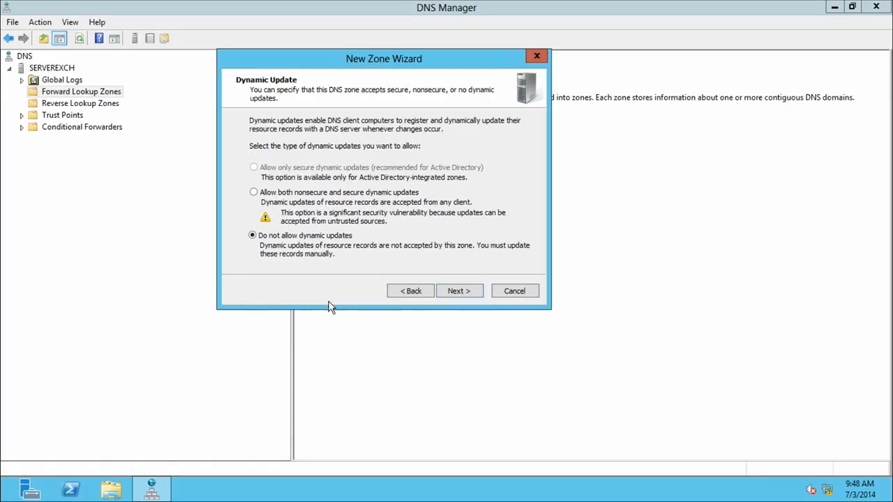
pyautogui.click(465, 296)
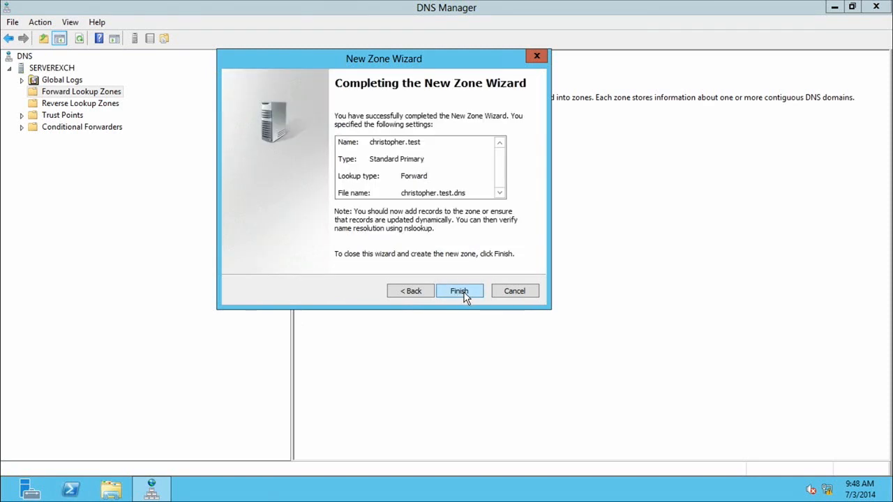
pyautogui.click(463, 295)
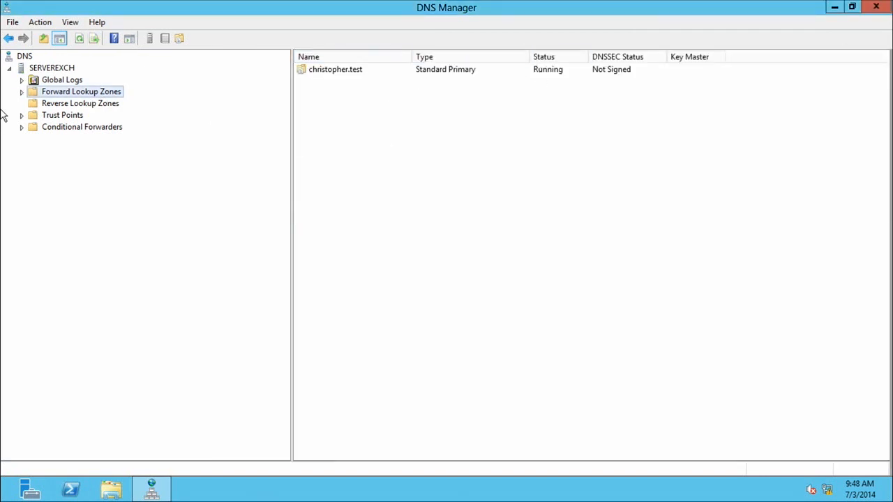
# Add a host (A) record with a blank name and IP address 192.168.7.3 to the christopher.test zone.
pyautogui.click(22, 92)
pyautogui.click(81, 104)
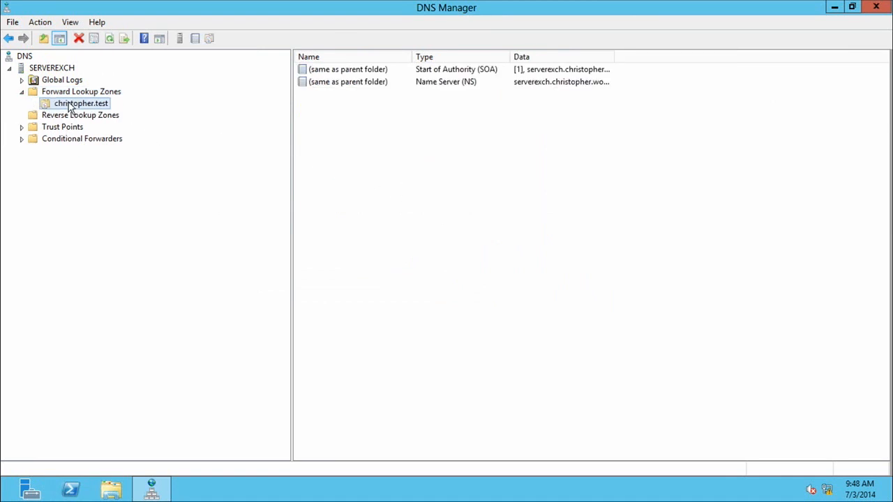
pyautogui.rightClick(68, 103)
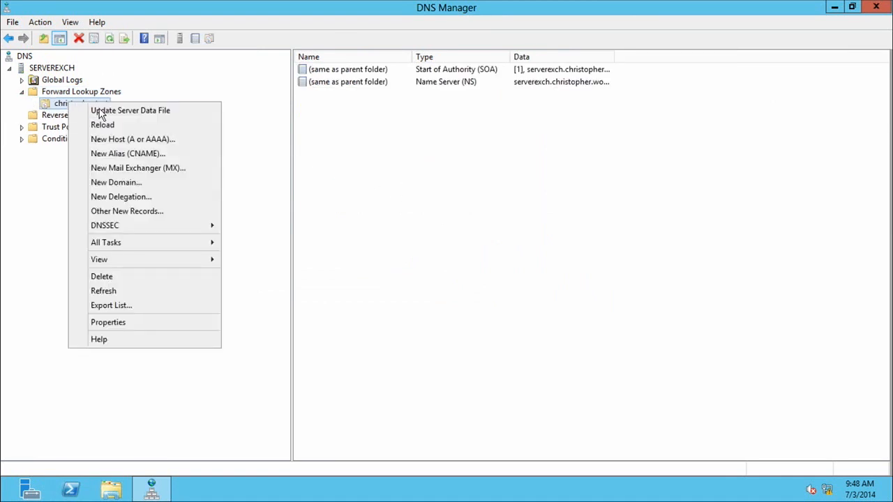
pyautogui.click(121, 144)
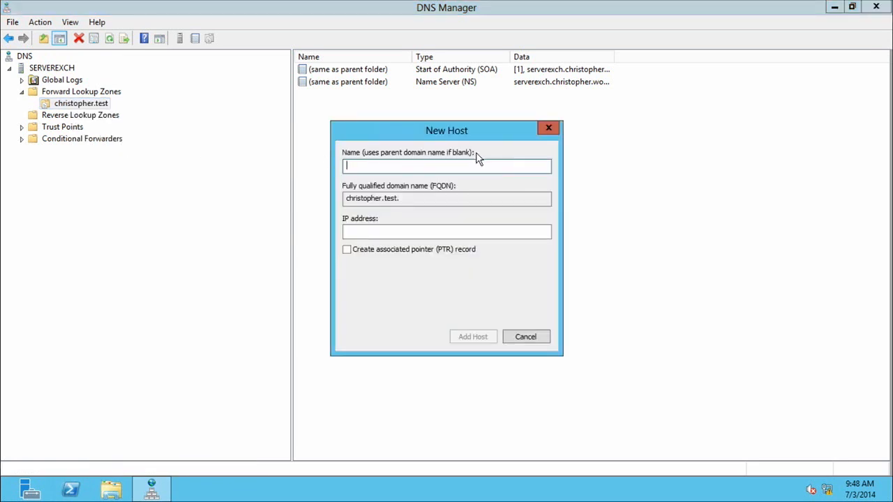
pyautogui.click(373, 231)
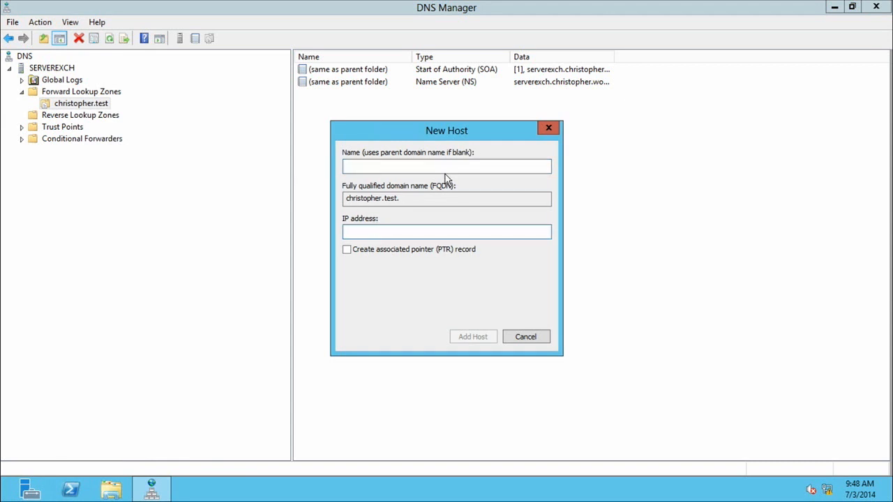
pyautogui.write('192.168.7.3')
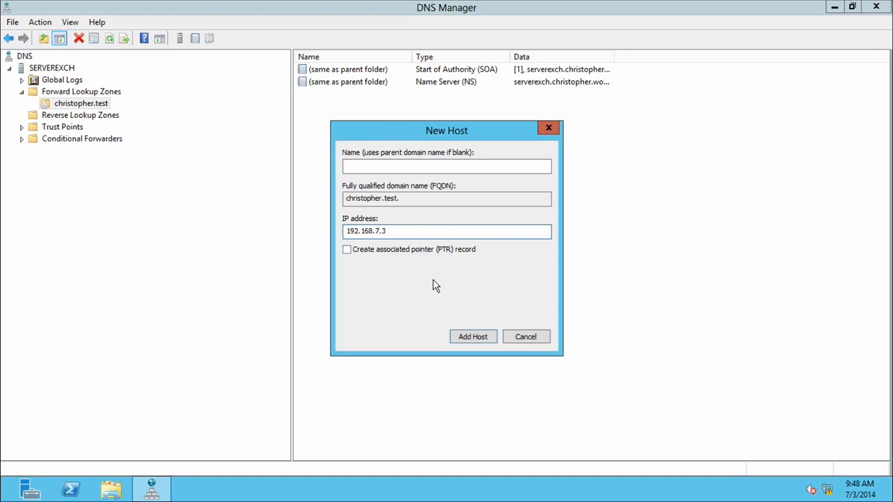
pyautogui.click(475, 337)
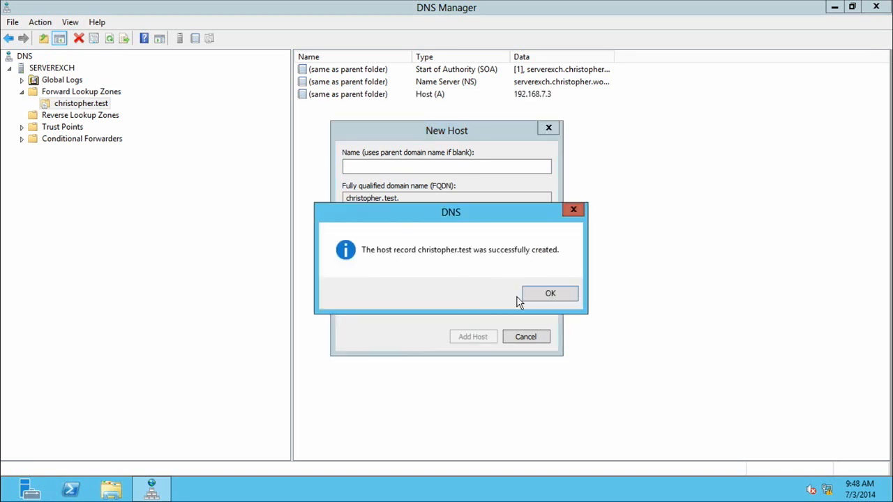
pyautogui.click(535, 294)
pyautogui.click(525, 334)
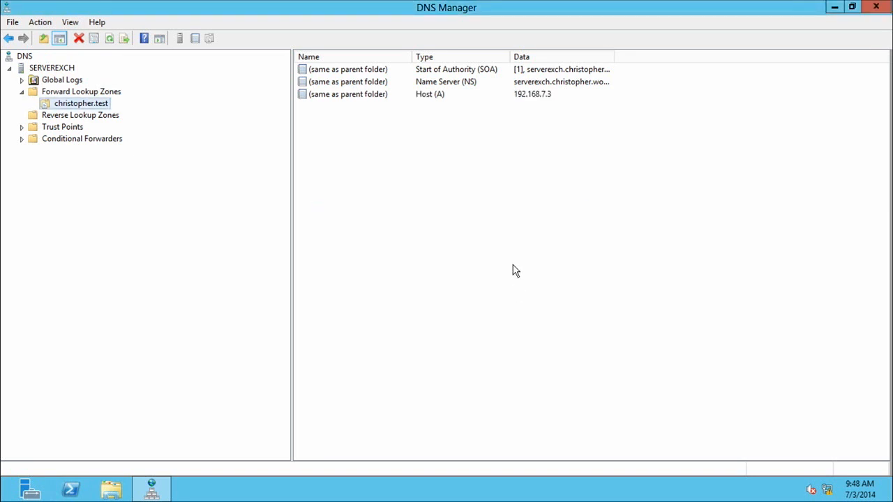
# Open a Command Prompt and ping christopher.test.
pyautogui.press('super+r')
pyautogui.write('cmd')
pyautogui.press('Return')
pyautogui.write('ping christopher.test')
pyautogui.press('Return')
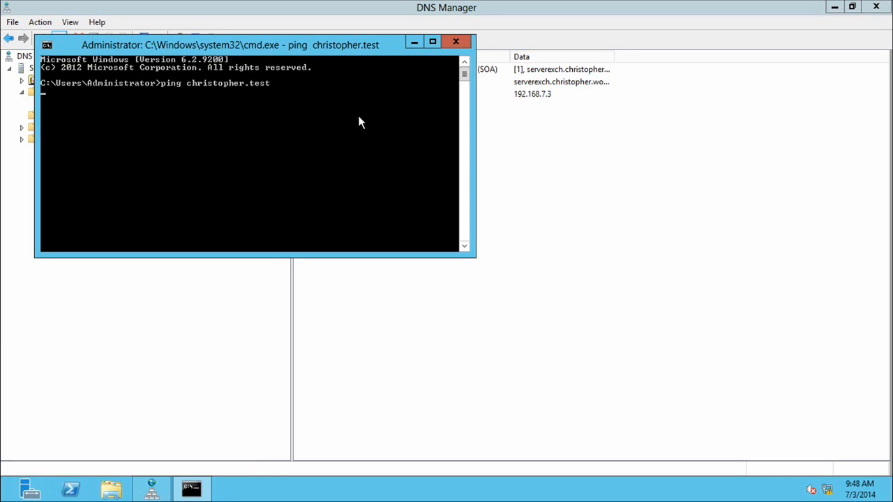
# Open the Internet Protocol Version 4 (TCP/IPv4) properties of the Ethernet network adapter.
pyautogui.rightClick(828, 491)
pyautogui.click(825, 483)
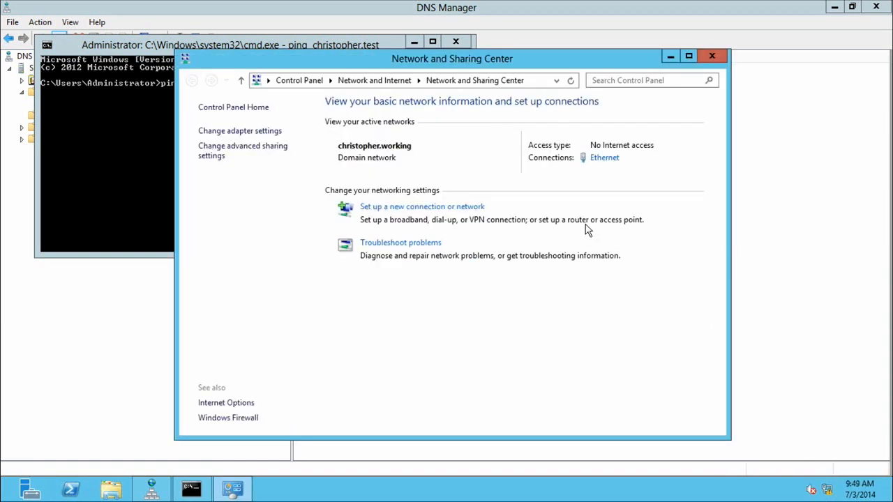
pyautogui.click(241, 132)
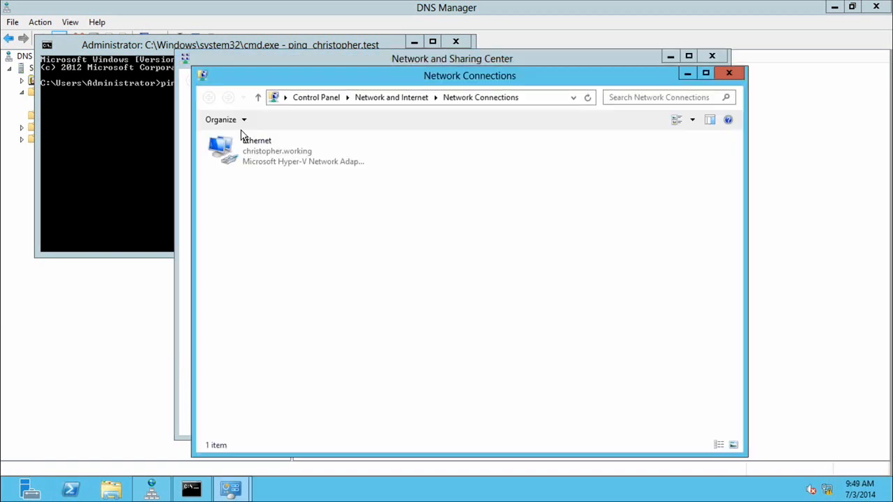
pyautogui.click(267, 158)
pyautogui.rightClick(267, 157)
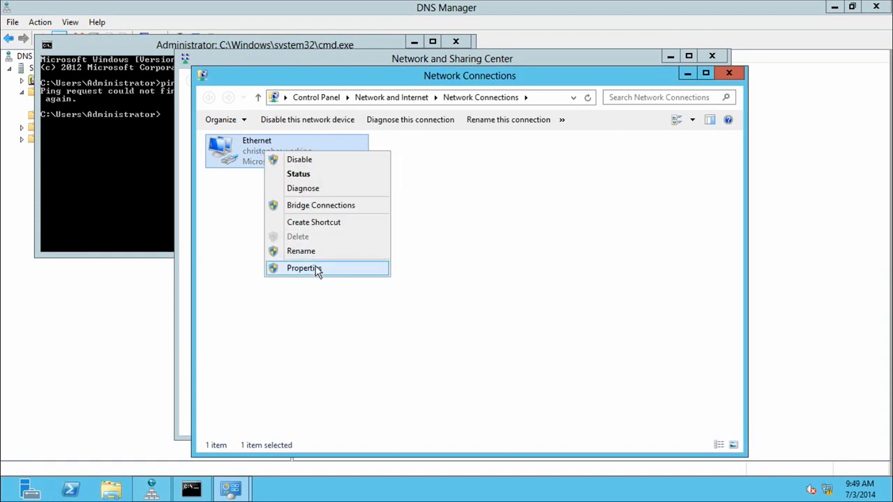
pyautogui.click(316, 269)
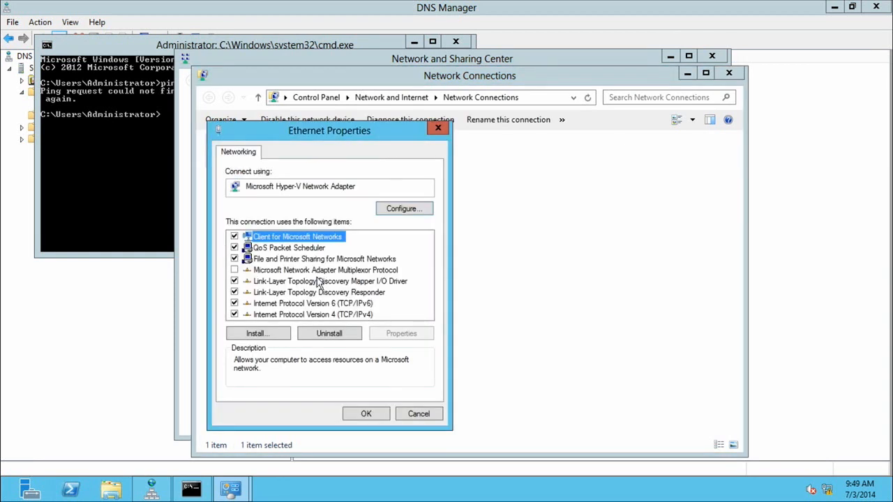
pyautogui.click(318, 314)
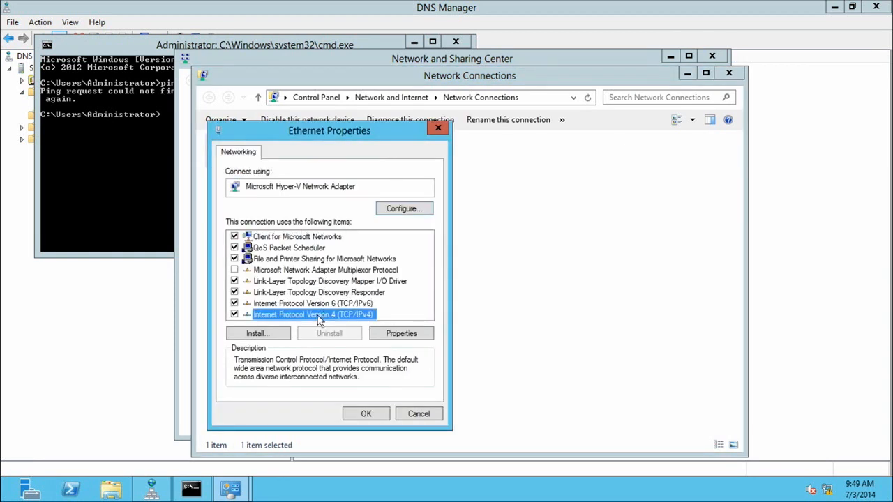
pyautogui.click(388, 336)
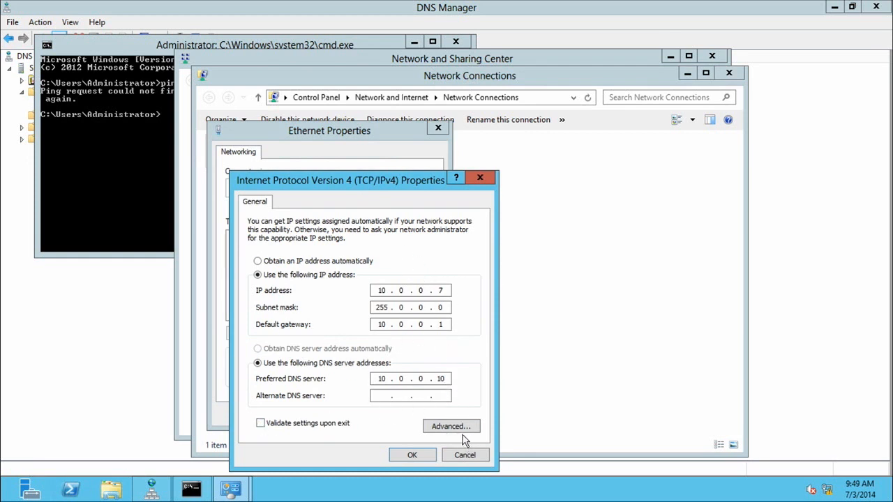
# Enter an alternate DNS server address beginning with 10.0.0 and accept the Ethernet adapter's settings.
pyautogui.click(390, 396)
pyautogui.write('10.0.0.7')
pyautogui.click(411, 455)
pyautogui.click(363, 413)
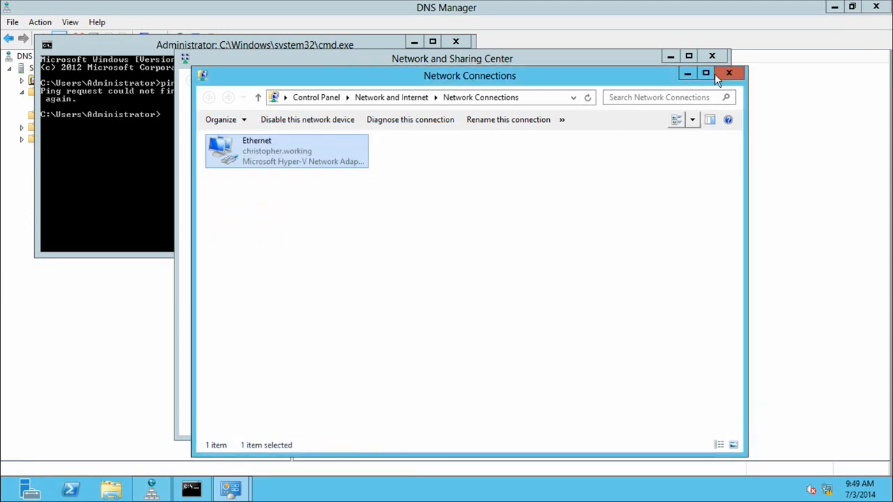
# Close the network settings windows and repeat the ping of christopher.test in the Command Prompt.
pyautogui.click(730, 73)
pyautogui.click(713, 56)
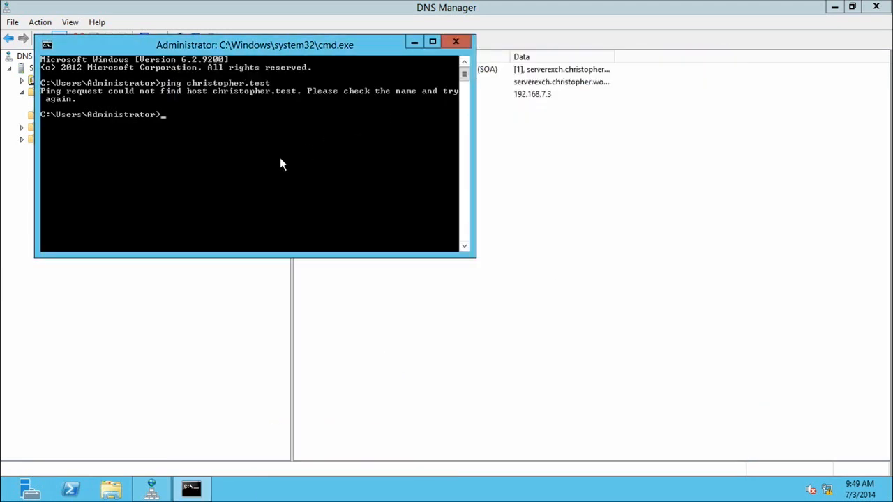
pyautogui.press('Up')
pyautogui.press('Return')
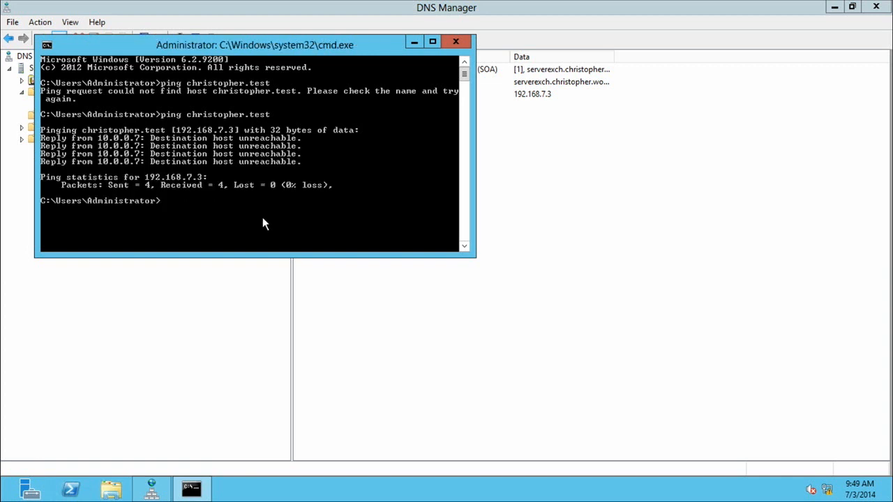
# Switch back to DNS Manager and add a host (A) record named server with IP address 192.167.7.250 to christopher.test.
pyautogui.click(586, 155)
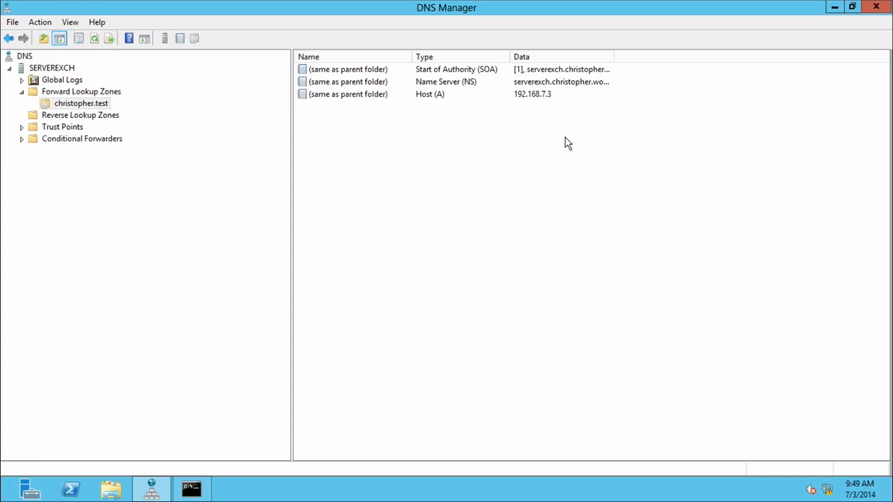
pyautogui.rightClick(404, 140)
pyautogui.click(455, 180)
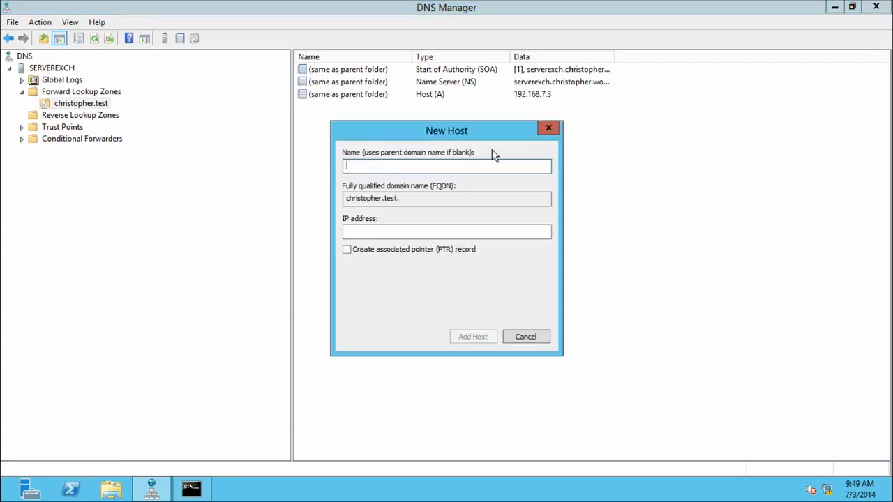
pyautogui.write('server')
pyautogui.click(377, 232)
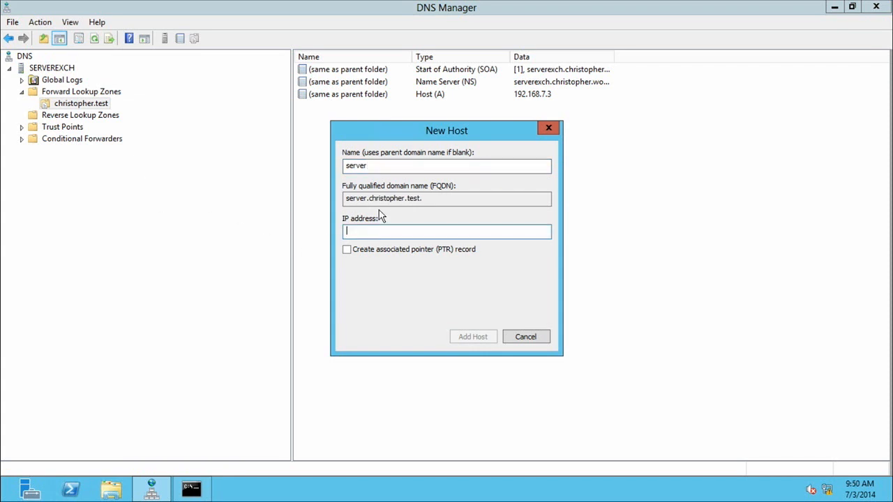
pyautogui.write('192.167.7.250')
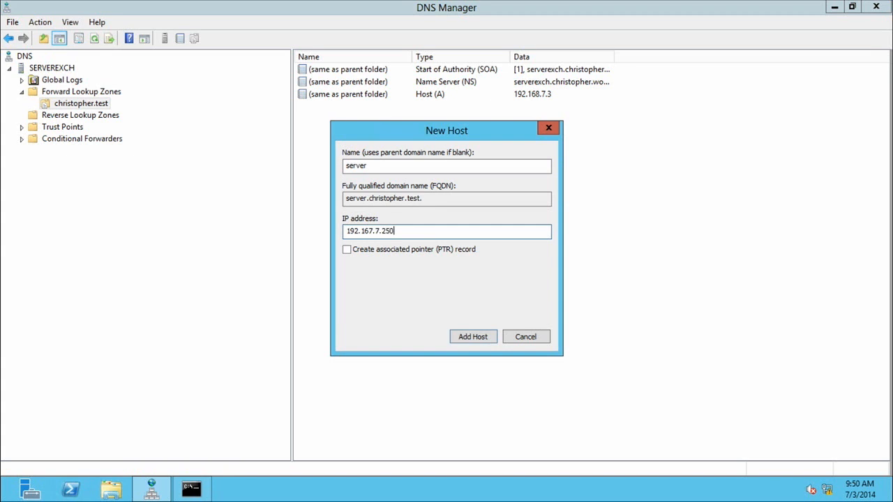
pyautogui.click(469, 339)
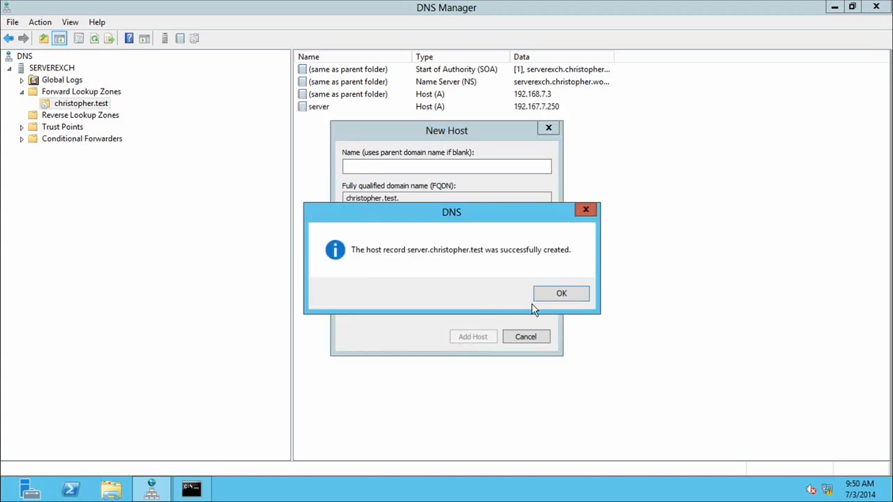
pyautogui.click(562, 294)
pyautogui.click(522, 338)
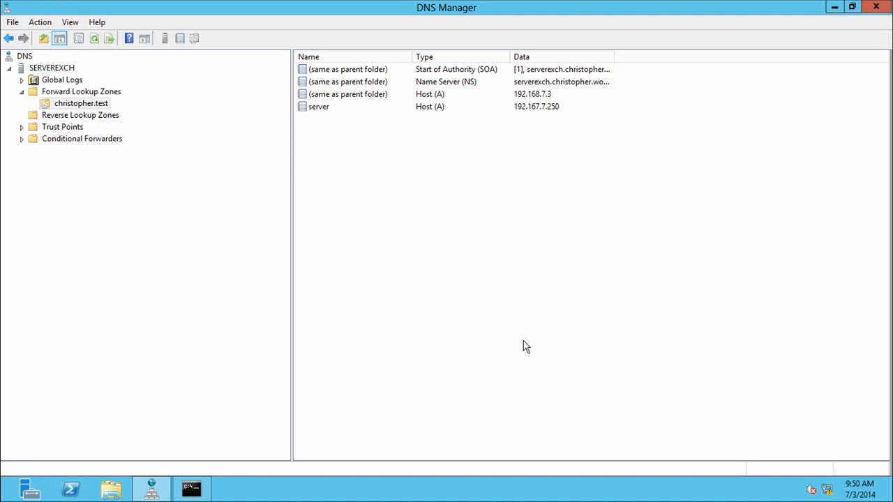
# Switch to the Command Prompt and ping server.christopher.test.
pyautogui.click(192, 490)
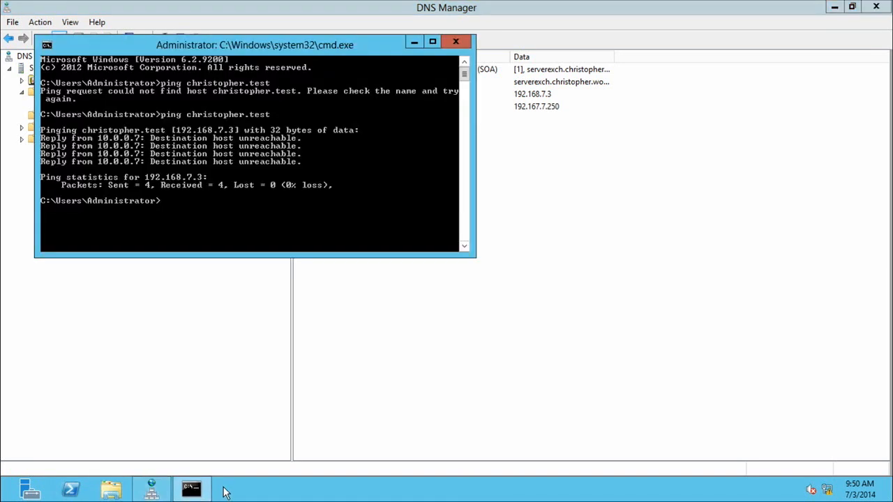
pyautogui.press('Up')
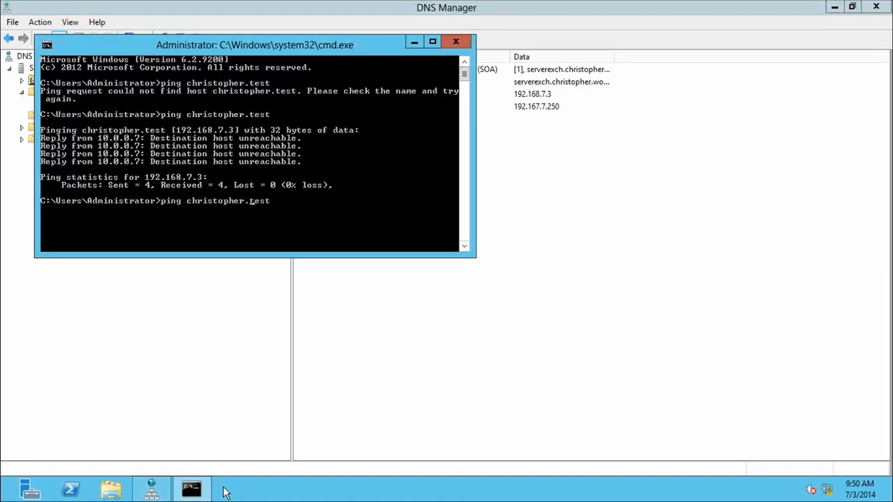
pyautogui.write('server.')
pyautogui.press('Return')
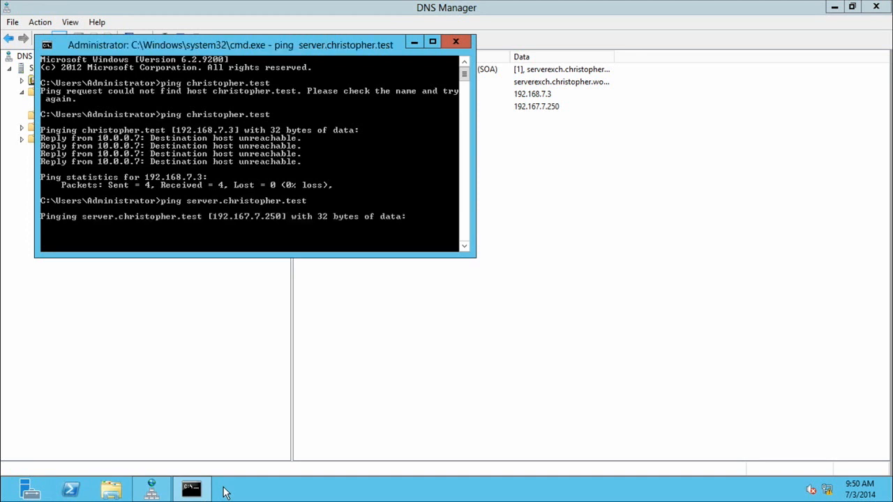
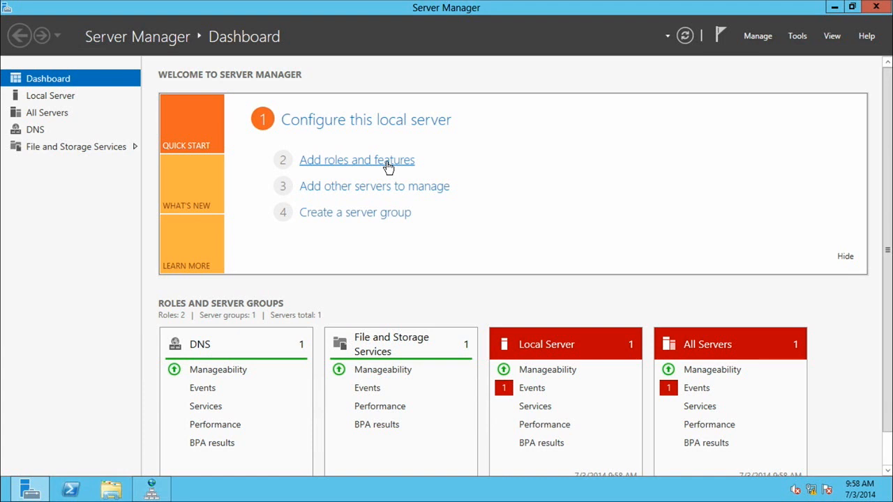
# Start a role-based installation on the local server from the server pool and select the DHCP Server role with its management tools.
pyautogui.click(388, 167)
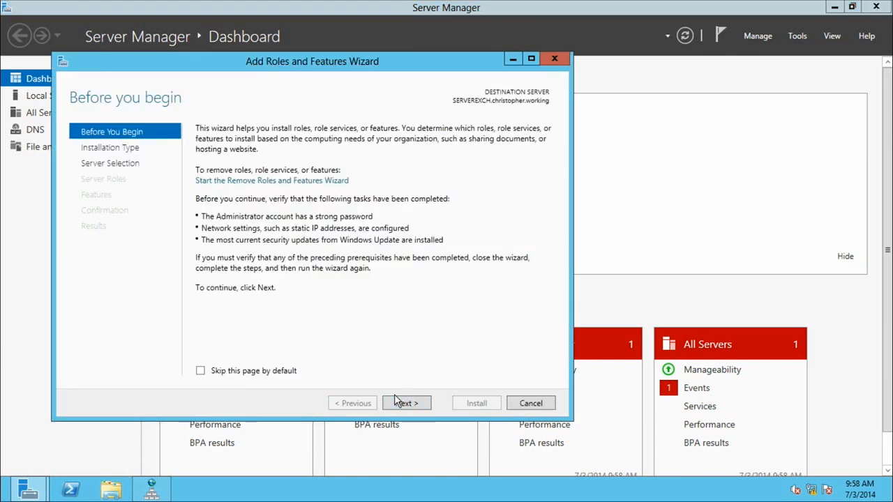
pyautogui.click(401, 405)
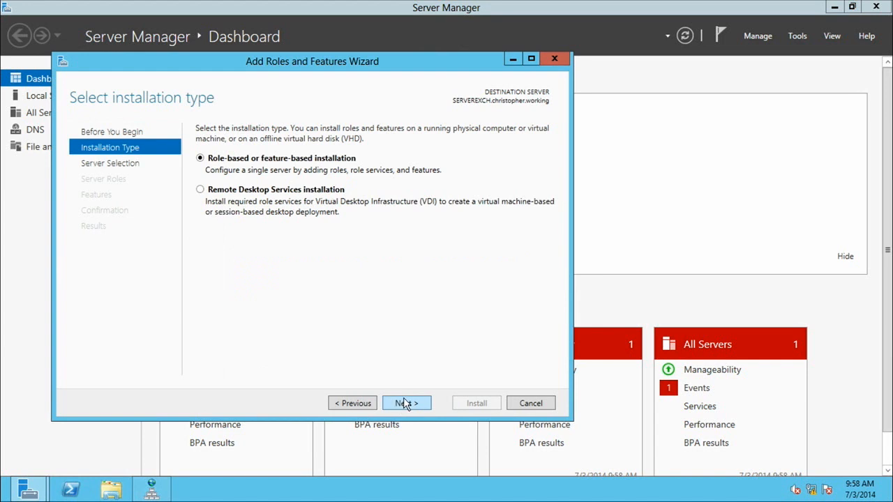
pyautogui.click(407, 404)
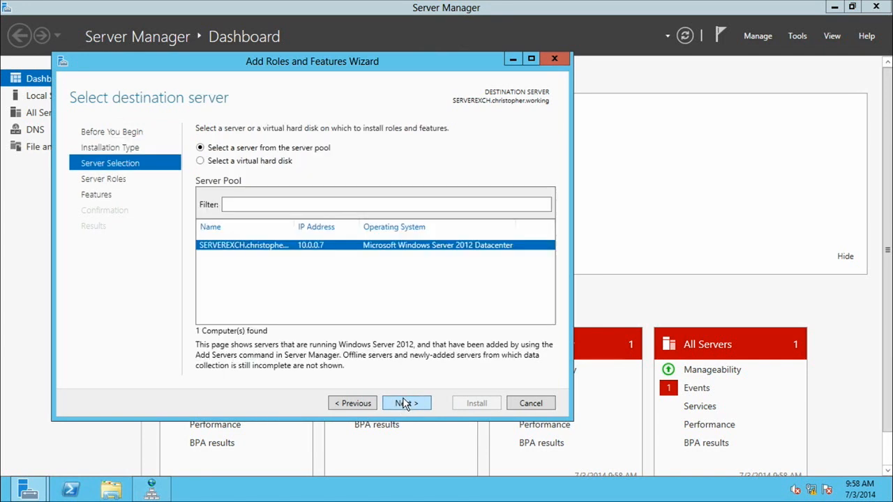
pyautogui.click(406, 403)
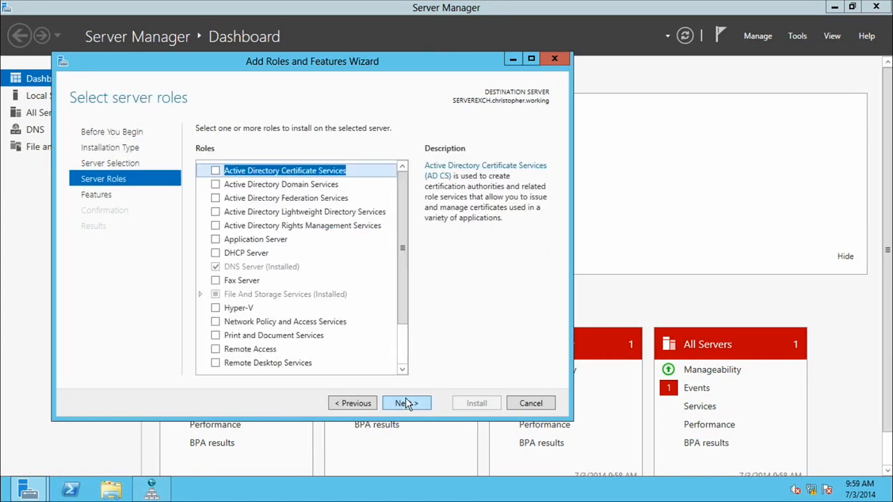
pyautogui.click(216, 253)
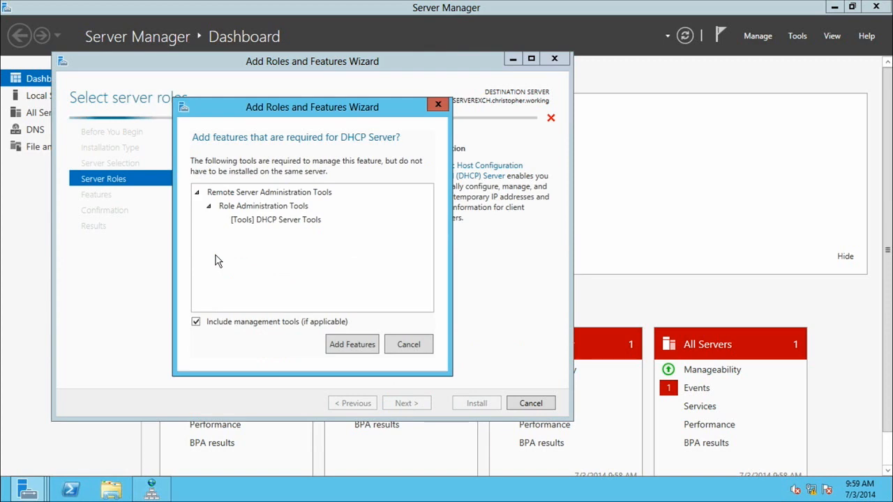
pyautogui.click(356, 345)
# Keep the preselected features and install the DHCP Server role.
pyautogui.click(415, 404)
pyautogui.click(410, 405)
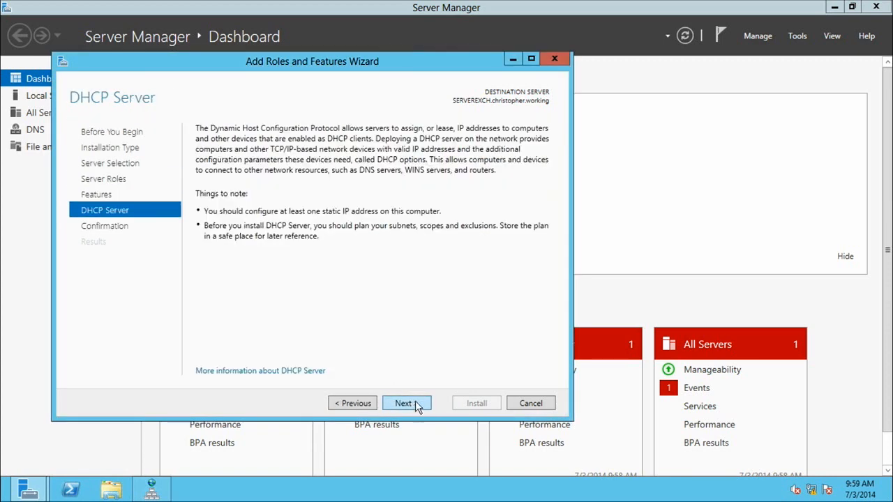
pyautogui.click(418, 405)
pyautogui.click(477, 404)
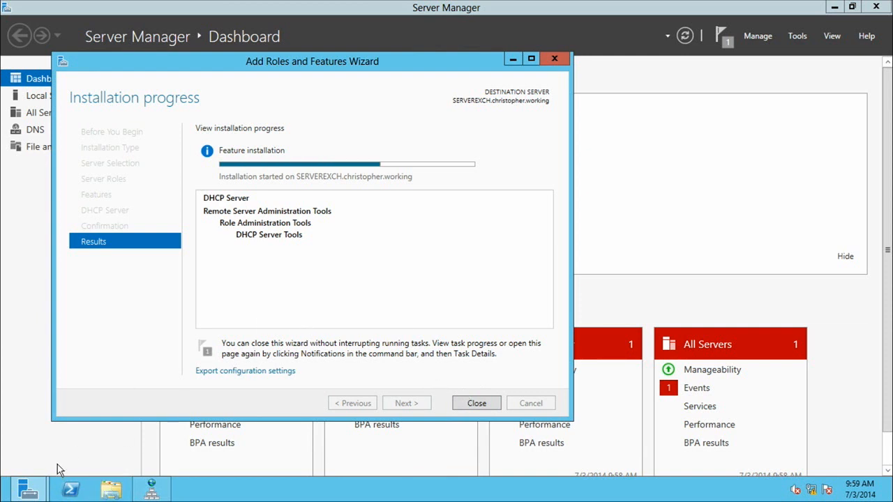
pyautogui.click(28, 497)
pyautogui.click(28, 497)
pyautogui.moveTo(29, 494)
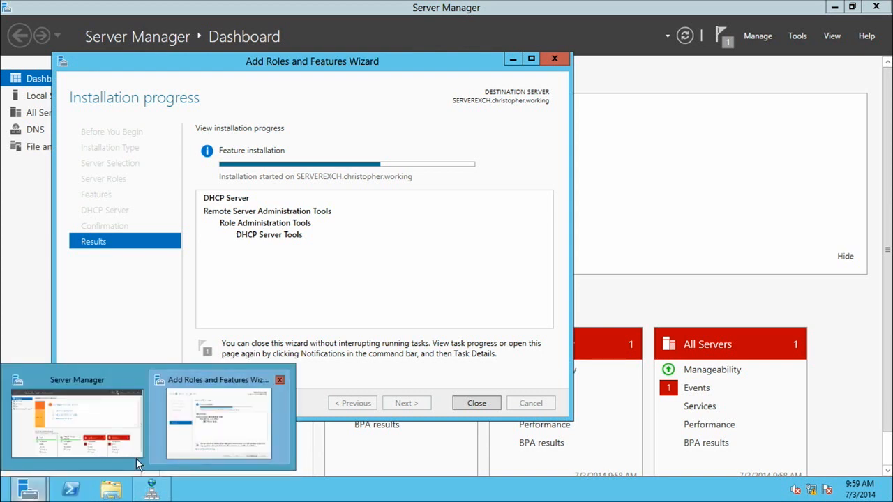
pyautogui.click(6, 497)
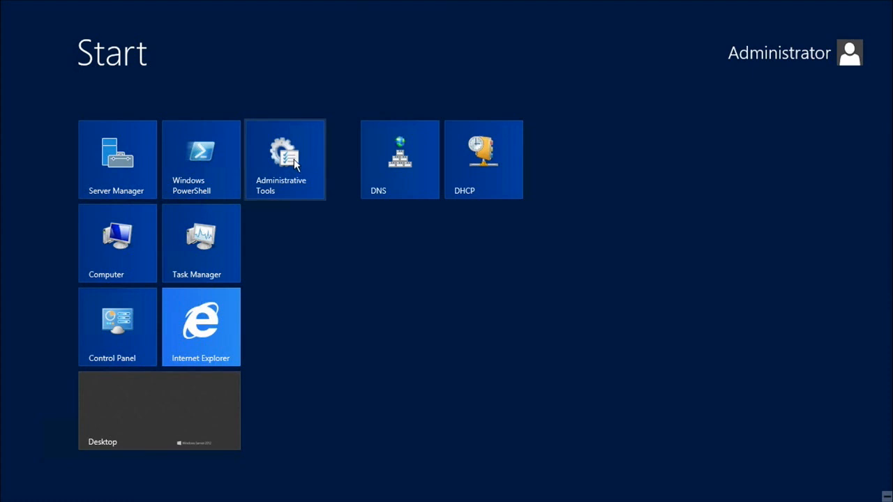
pyautogui.click(484, 164)
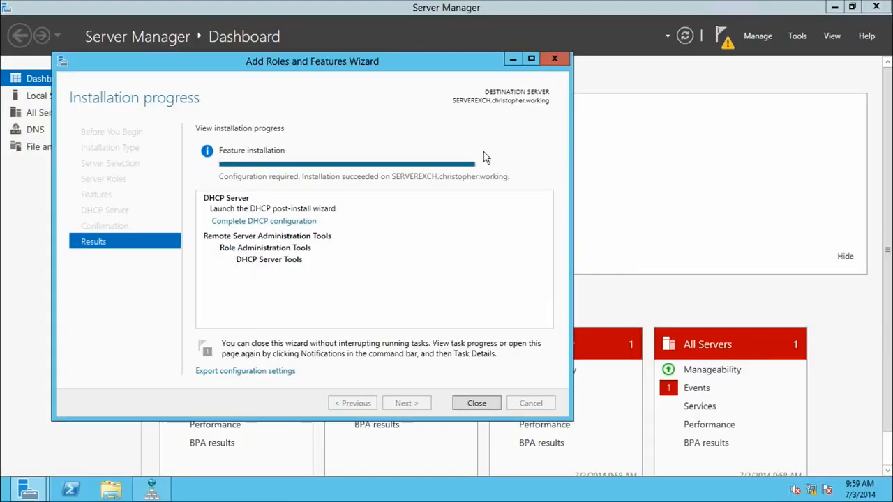
# Close the finished role installation wizard and open the DHCP management console.
pyautogui.click(477, 405)
pyautogui.press('super+d')
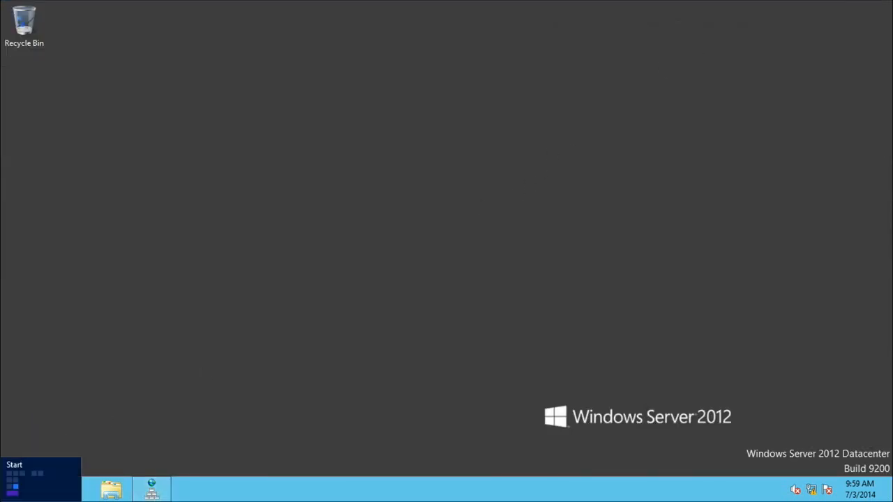
pyautogui.click(3, 500)
pyautogui.click(479, 152)
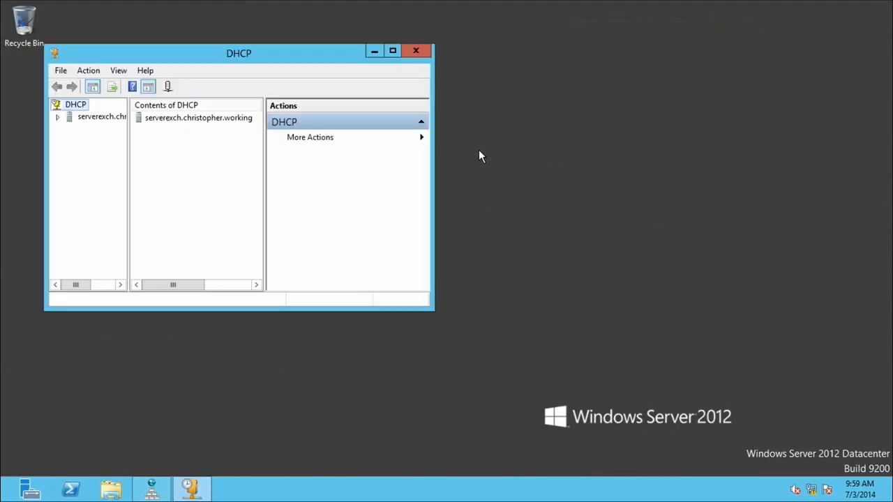
# Maximize the DHCP console, widen its tree pane and expand the server down to the contents of IPv4.
pyautogui.click(393, 50)
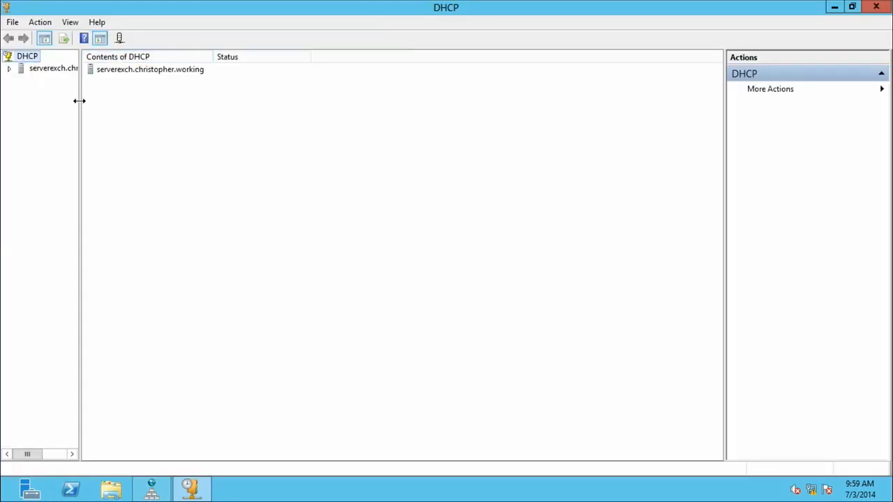
pyautogui.moveTo(80, 100); pyautogui.dragTo(175, 110)
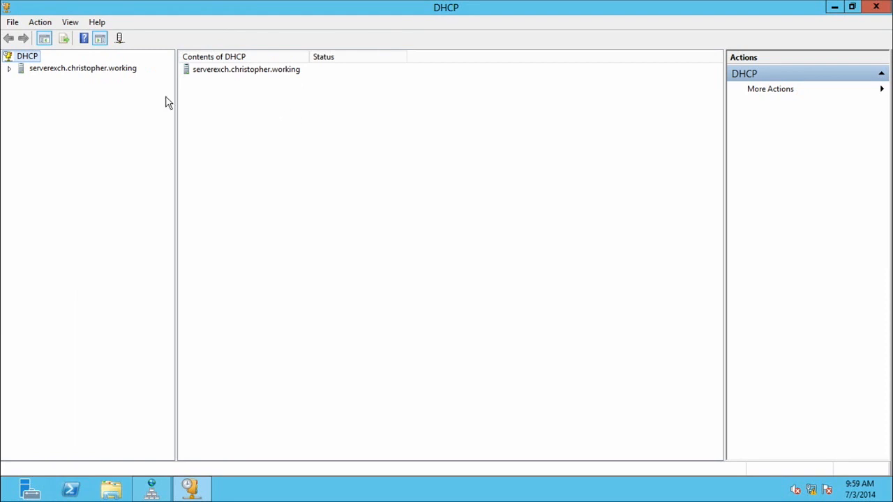
pyautogui.click(9, 68)
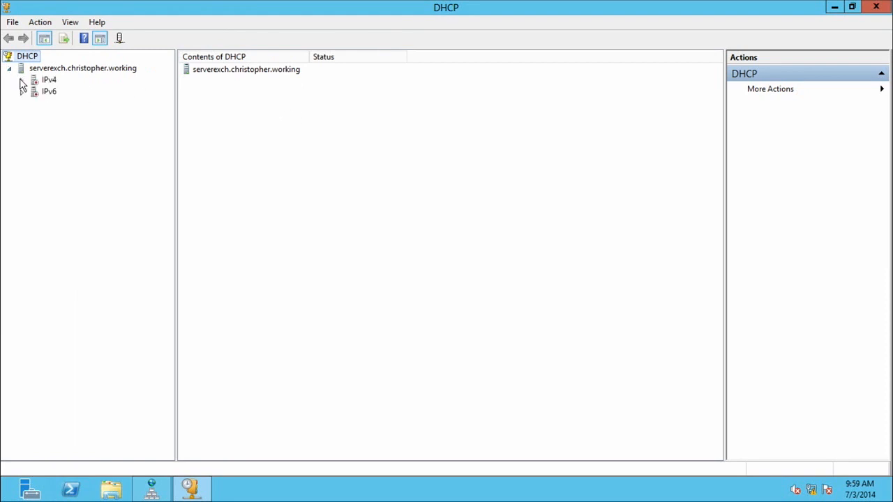
pyautogui.click(21, 80)
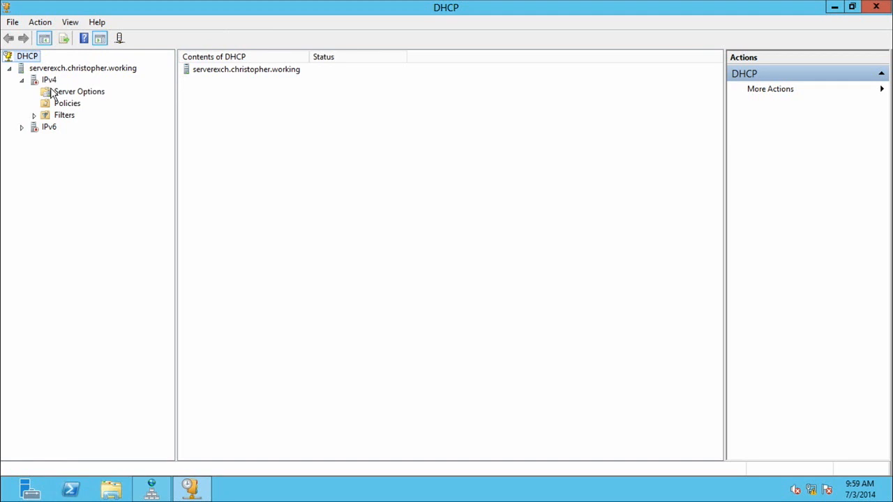
# Examine the DHCP setup instructions and the available commands of the IPv4 node.
pyautogui.rightClick(43, 80)
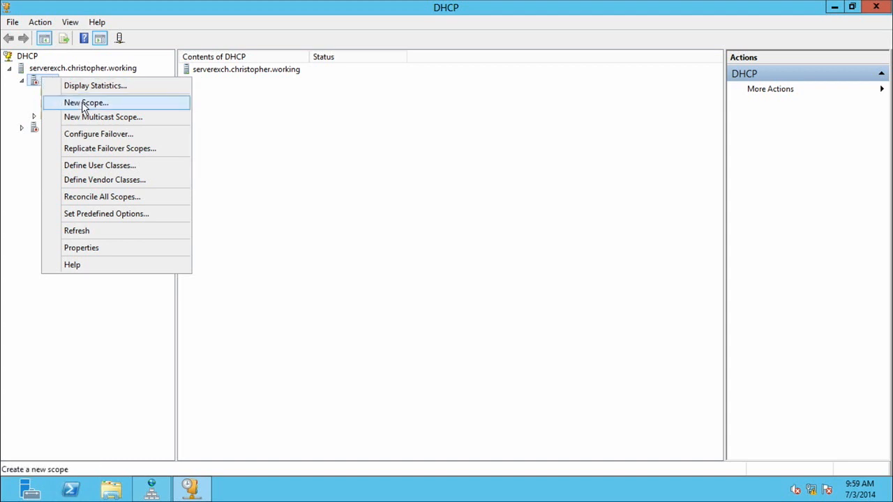
pyautogui.click(383, 266)
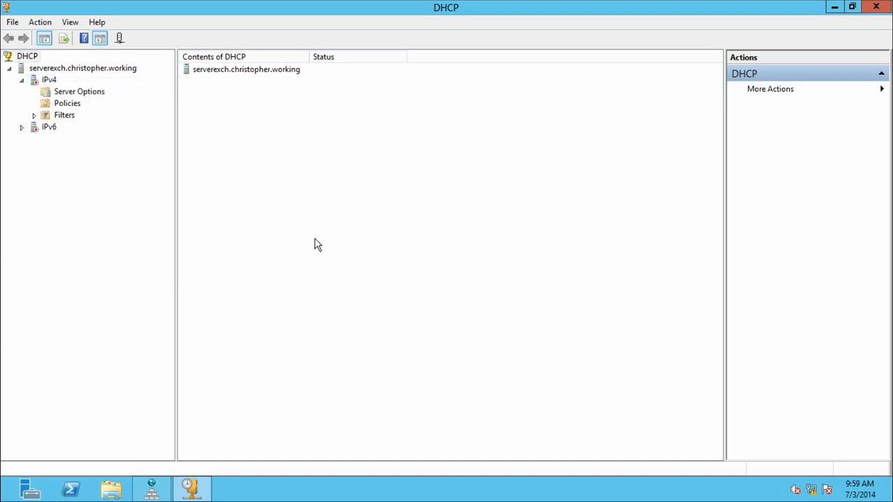
pyautogui.click(47, 81)
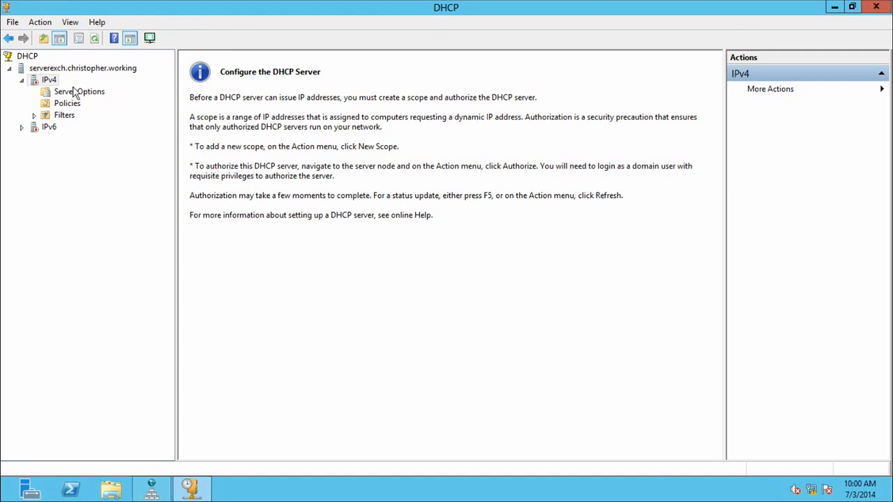
pyautogui.click(47, 80)
pyautogui.rightClick(43, 78)
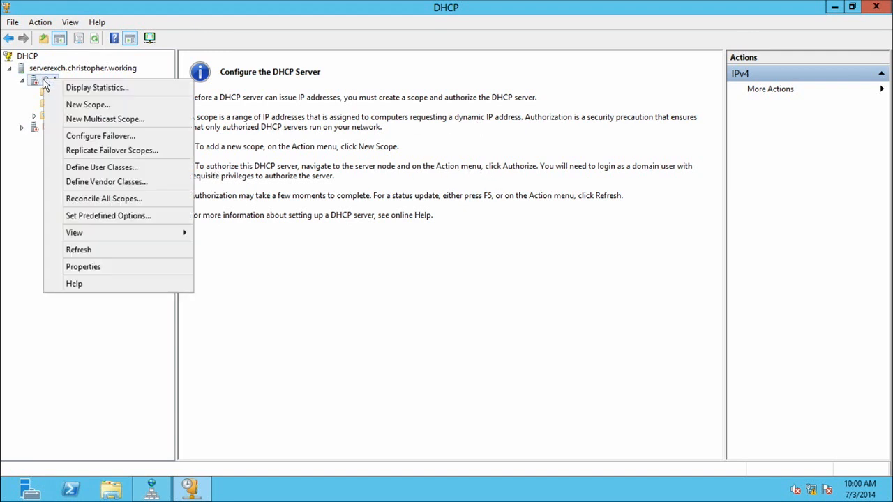
pyautogui.click(28, 58)
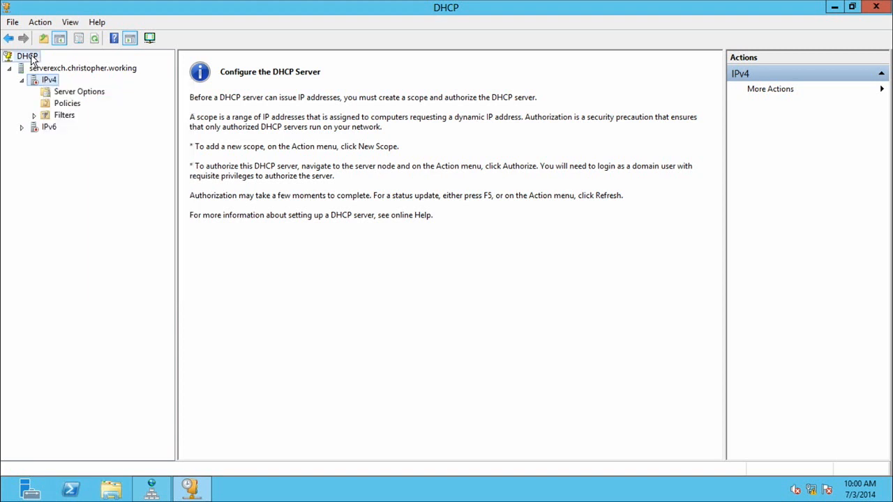
# Check the list of authorized DHCP servers and close it without making changes.
pyautogui.rightClick(30, 61)
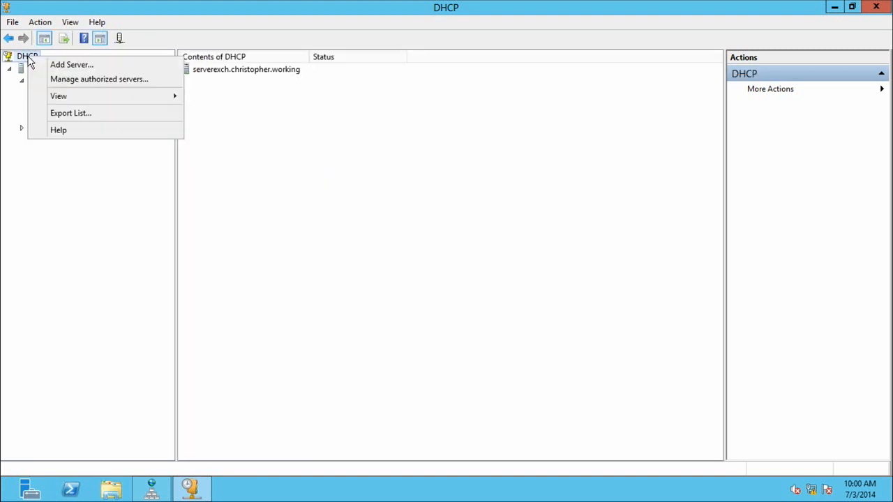
pyautogui.click(79, 79)
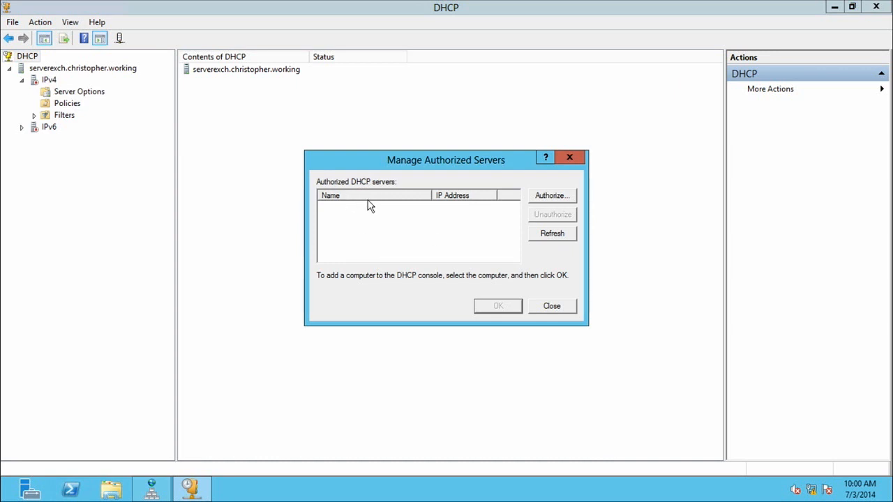
pyautogui.click(552, 307)
# Start a new IPv4 scope and name it Main Office.
pyautogui.rightClick(54, 83)
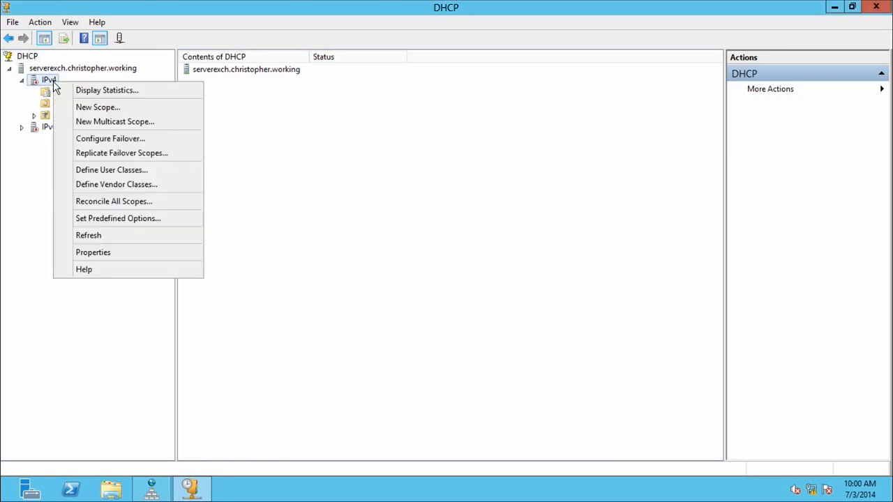
pyautogui.click(95, 109)
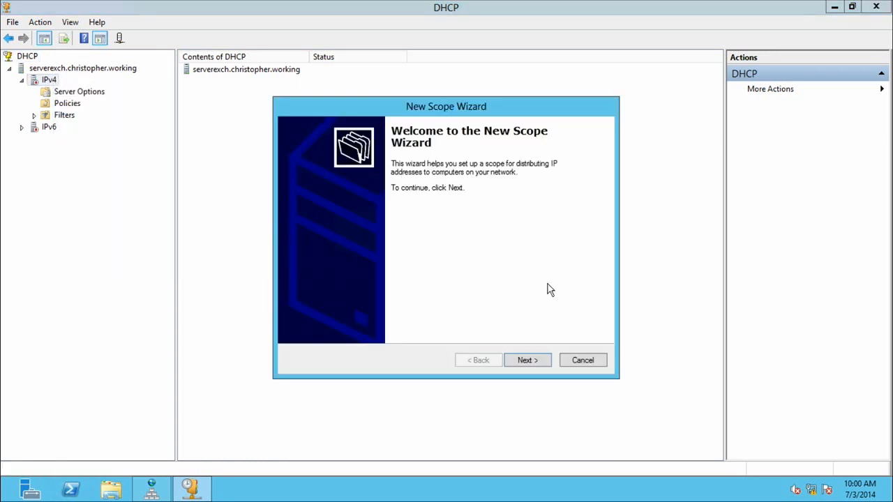
pyautogui.click(526, 360)
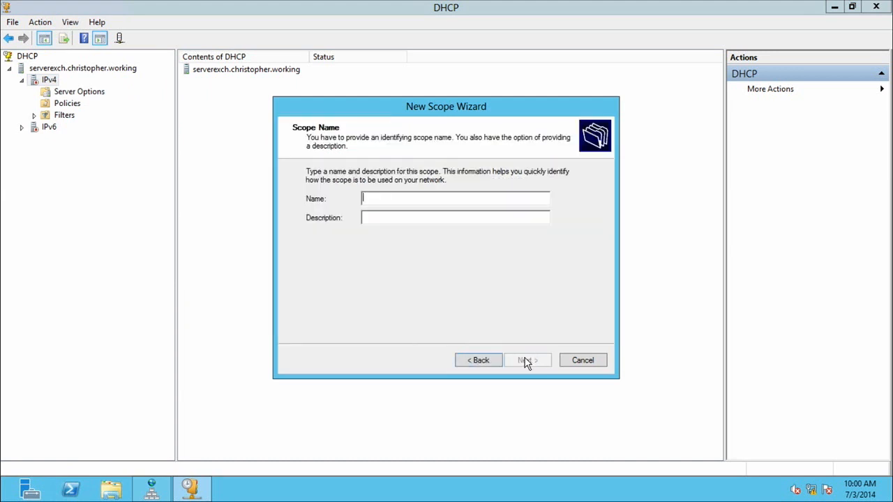
pyautogui.write('Main office')
pyautogui.press('Left')
pyautogui.press('Left')
pyautogui.press('Left')
pyautogui.press('Left')
pyautogui.press('Left')
pyautogui.press('BackSpace')
pyautogui.write('O')
pyautogui.press('BackSpace')
pyautogui.press('Delete')
pyautogui.write('O')
pyautogui.click(527, 362)
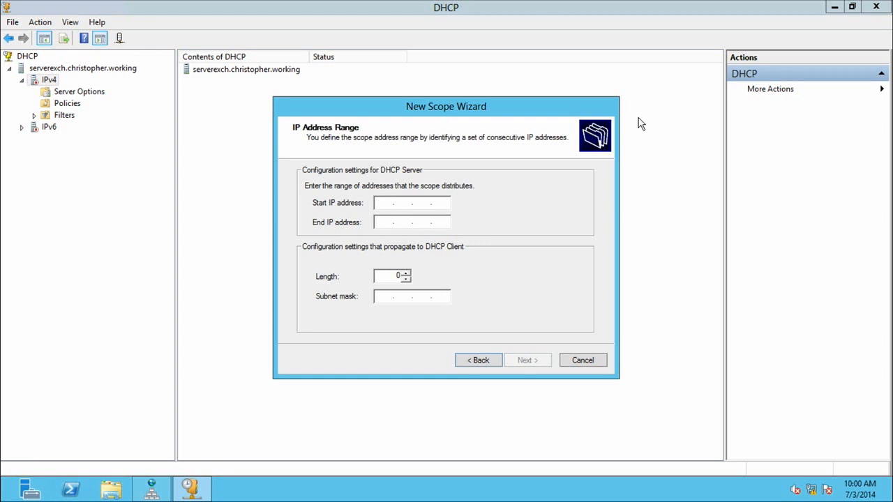
# Define the scope's address range, starting at 192.168.0.1 and ending within the same 192.168.0 network.
pyautogui.write('192.168.0.1')
pyautogui.press('Tab')
pyautogui.write('192 . ')
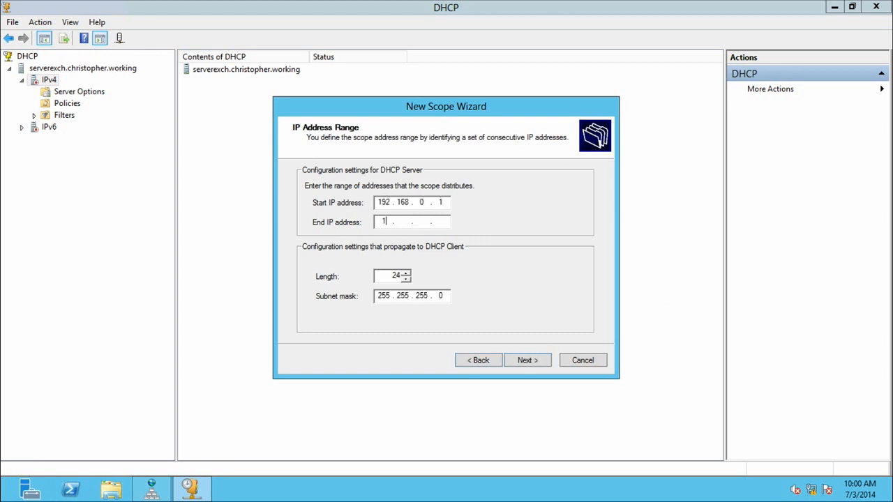
pyautogui.write('168 . 0 . 255')
pyautogui.press('BackSpace')
pyautogui.press('Tab')
pyautogui.click(529, 357)
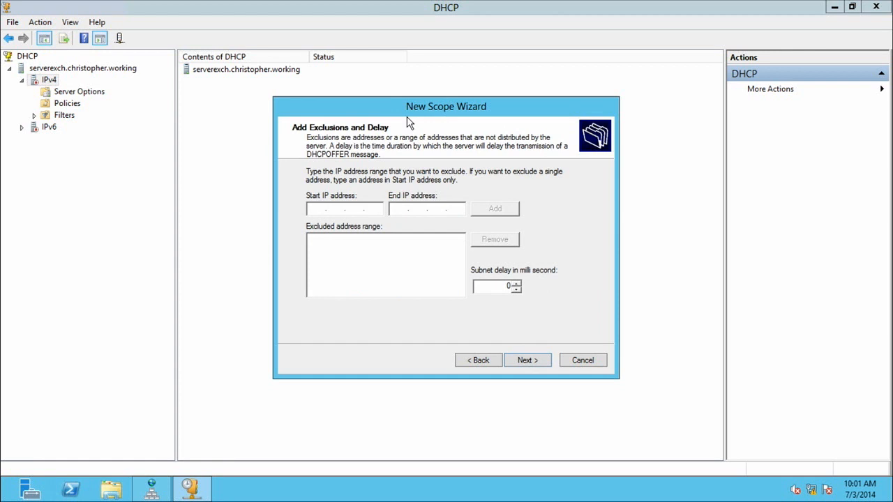
# Exclude the addresses 192.168.0.1 to 192.168.0.5 from the scope and accept the default lease duration.
pyautogui.write('192 . 168 . 0 . 1')
pyautogui.press('Tab')
pyautogui.write('192.168.0.5')
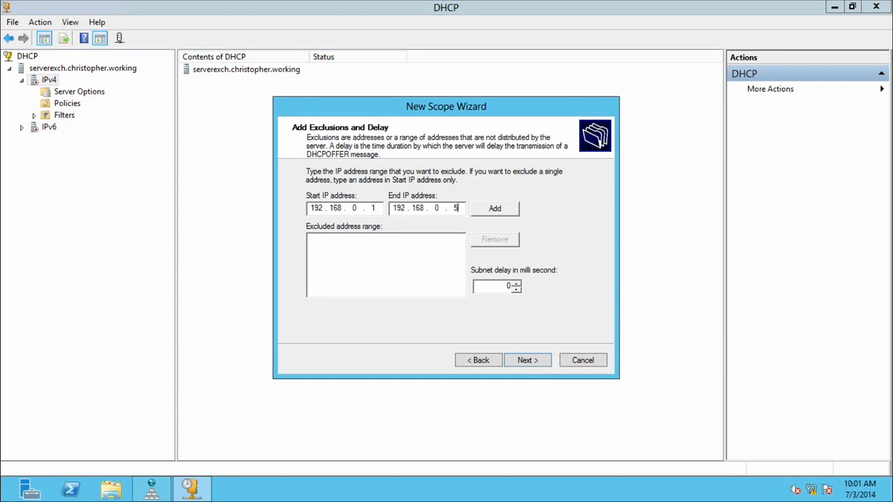
pyautogui.click(494, 208)
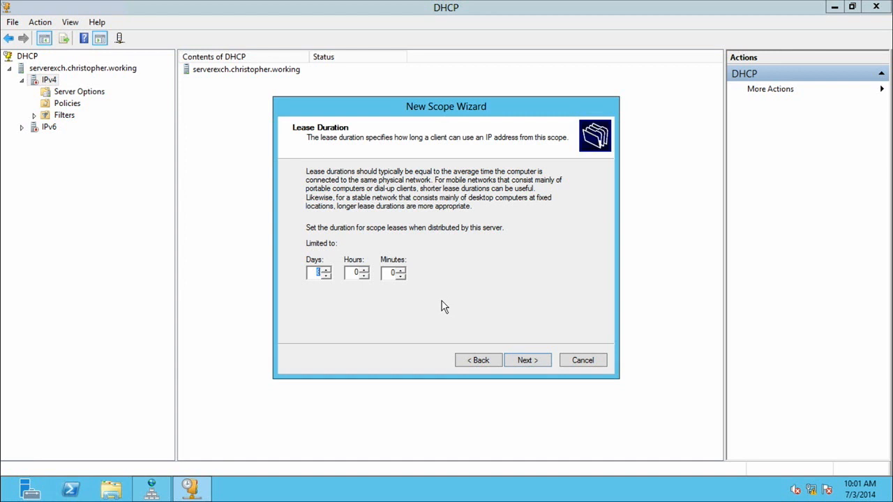
pyautogui.click(530, 362)
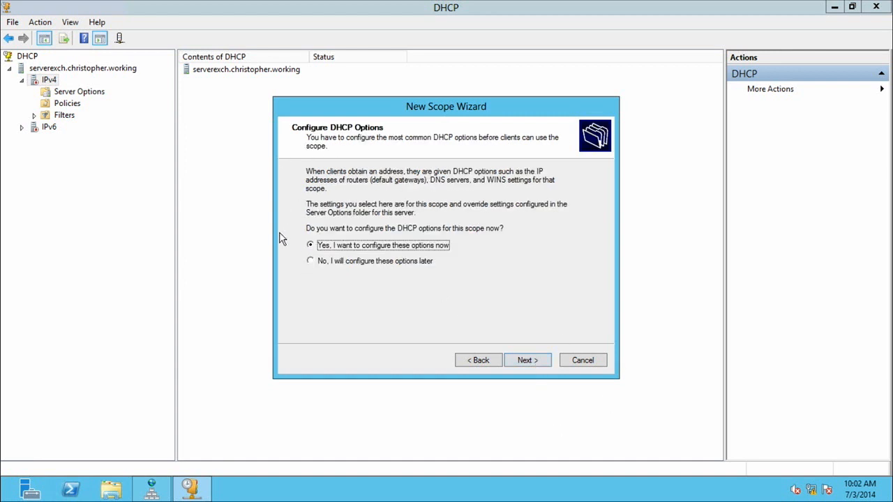
# Choose to configure the DHCP options now and add 192.168.0.1 as the scope's default gateway.
pyautogui.click(538, 362)
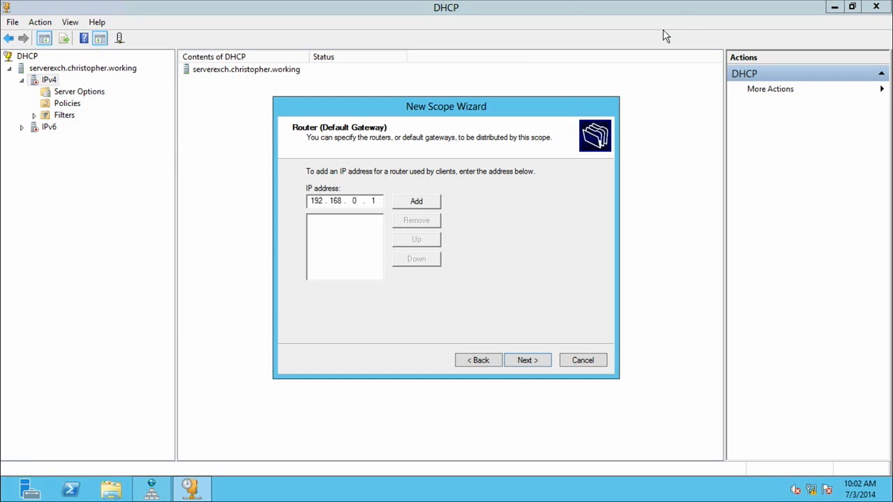
pyautogui.click(423, 203)
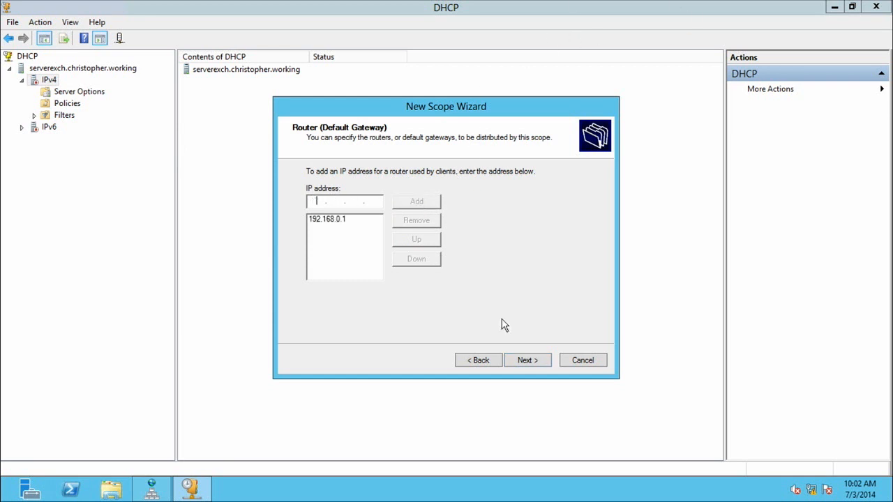
pyautogui.click(527, 360)
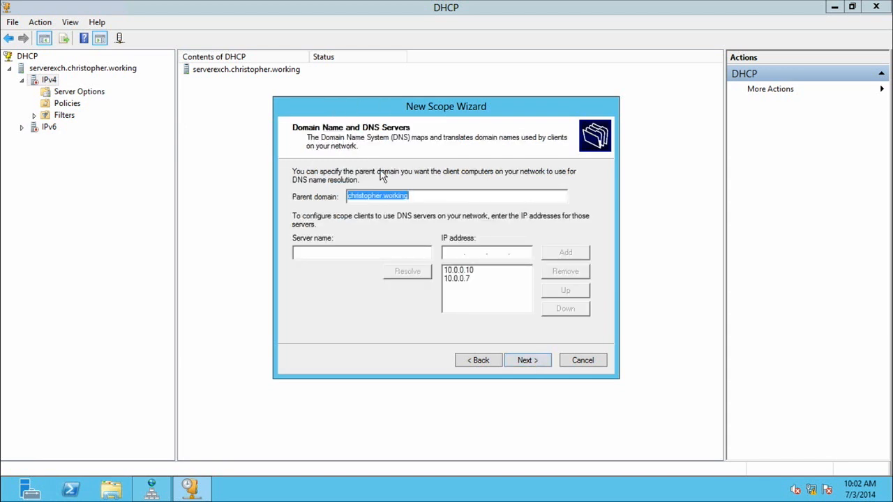
# Remove 10.0.0.10 from the scope's DNS servers, keeping 10.0.0.7, and accept the default parent domain.
pyautogui.click(457, 279)
pyautogui.click(458, 269)
pyautogui.click(458, 278)
pyautogui.click(460, 271)
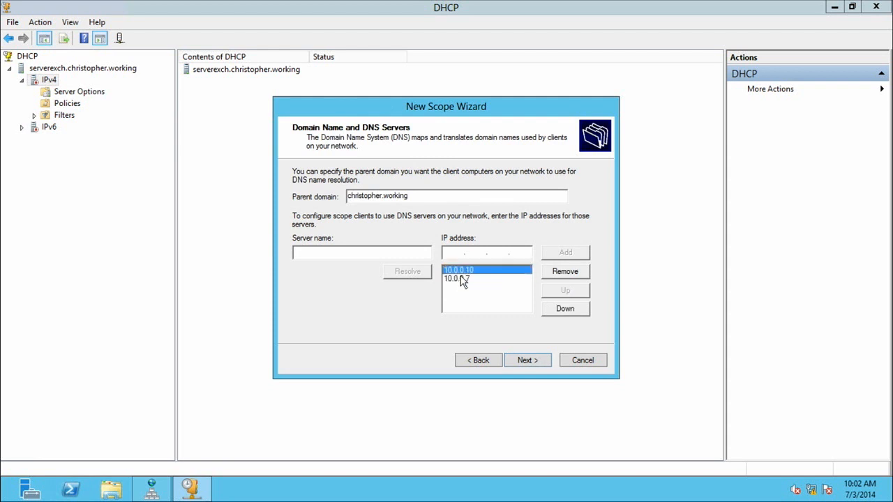
pyautogui.click(459, 278)
pyautogui.click(461, 270)
pyautogui.click(565, 271)
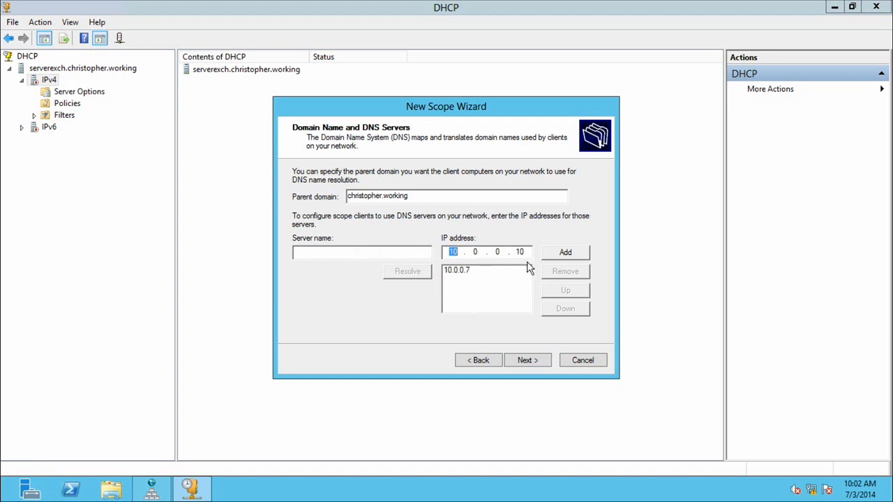
pyautogui.click(525, 364)
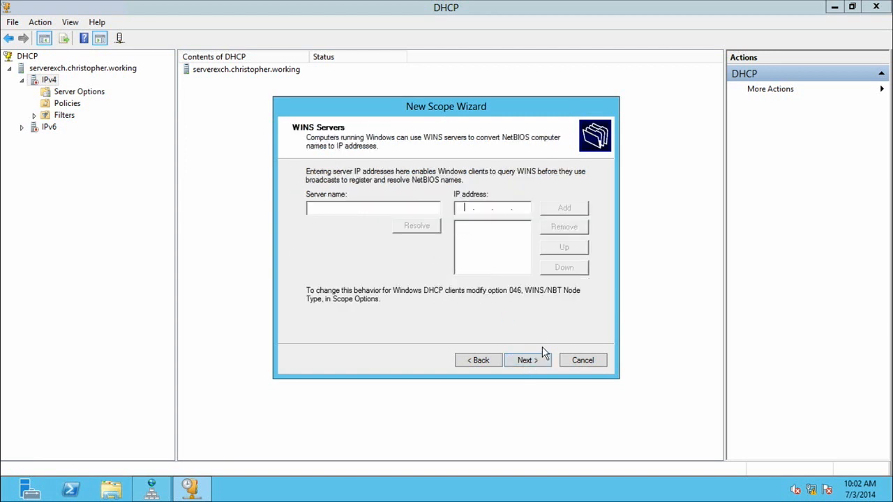
# Leave the scope's WINS servers empty and choose to activate the scope now.
pyautogui.click(541, 360)
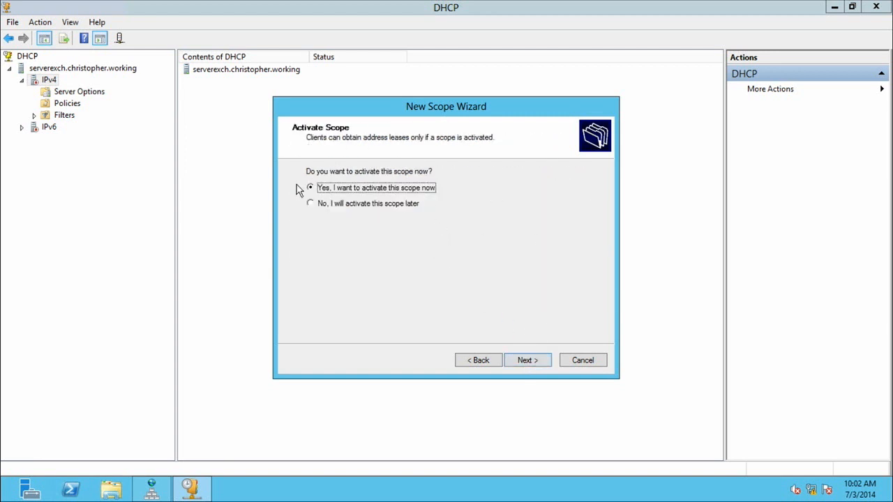
pyautogui.click(545, 364)
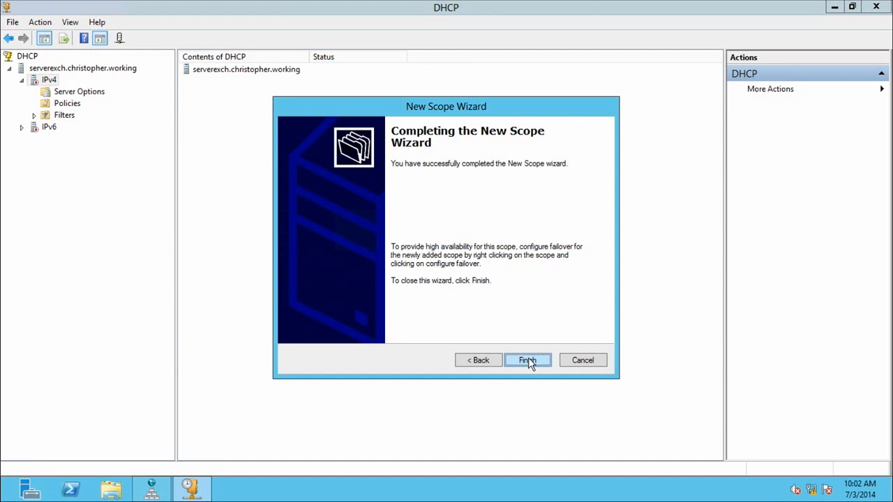
# Switch to Hyper-V Manager on the host, view the ServerExch virtual machine's settings, and return to its DHCP session.
pyautogui.moveTo(584, 4)
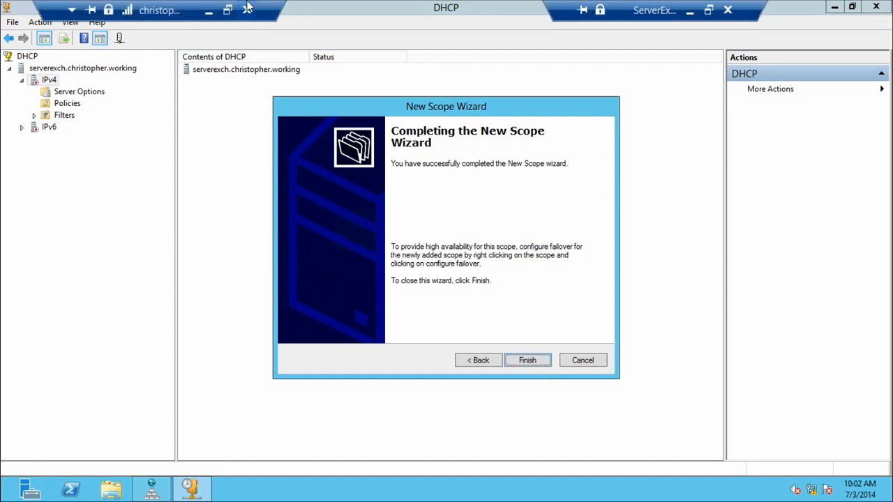
pyautogui.click(207, 9)
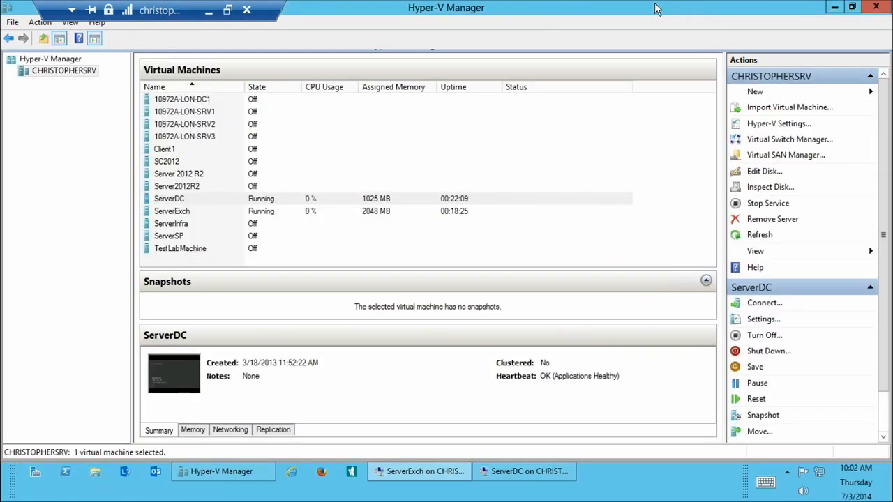
pyautogui.rightClick(181, 208)
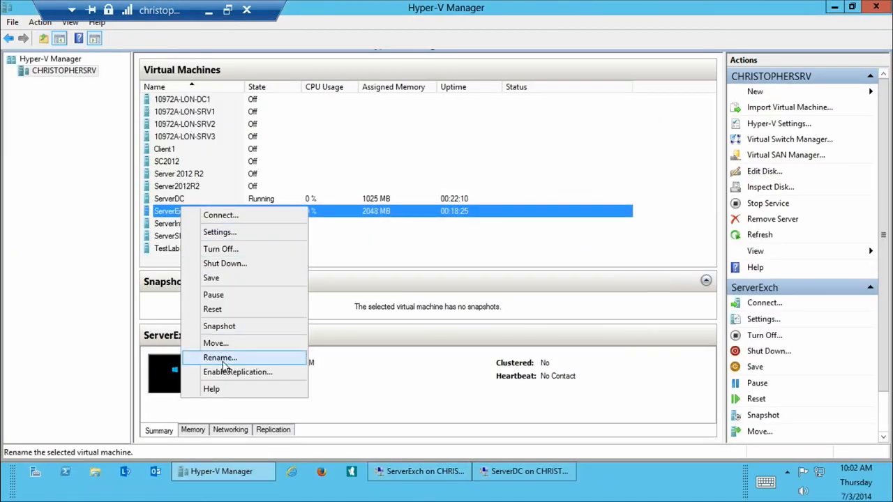
pyautogui.click(219, 232)
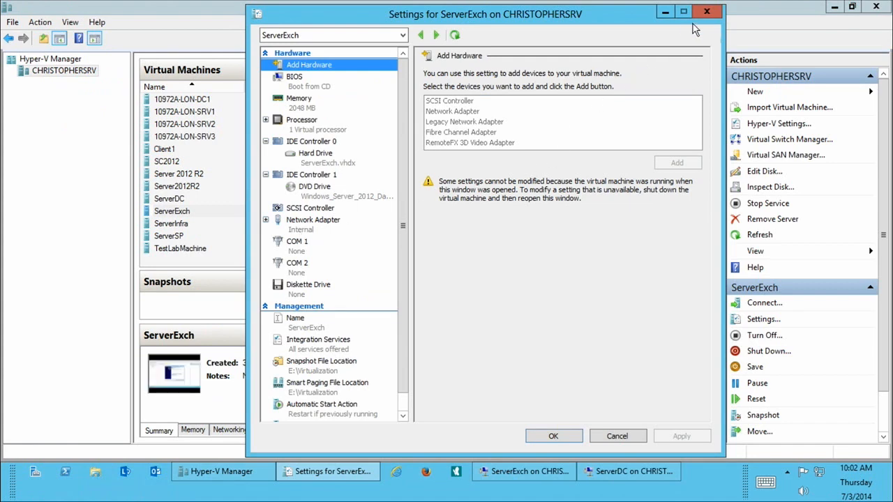
pyautogui.click(707, 12)
pyautogui.click(438, 471)
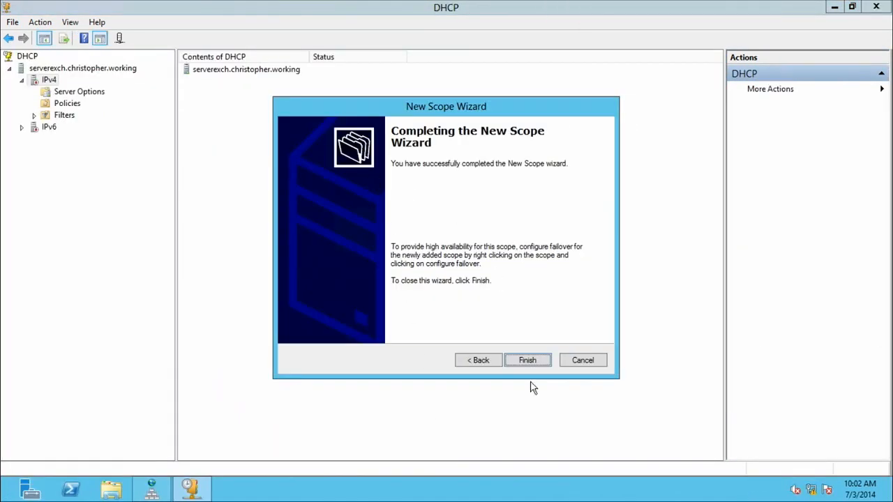
# Finish the New Scope wizard and review the DHCP server's available actions and the IPv4 authorization instructions.
pyautogui.click(529, 360)
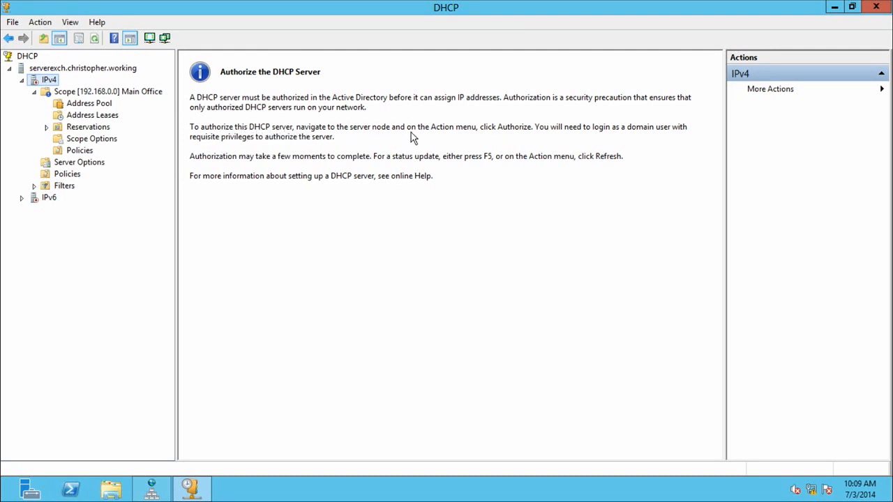
pyautogui.click(77, 69)
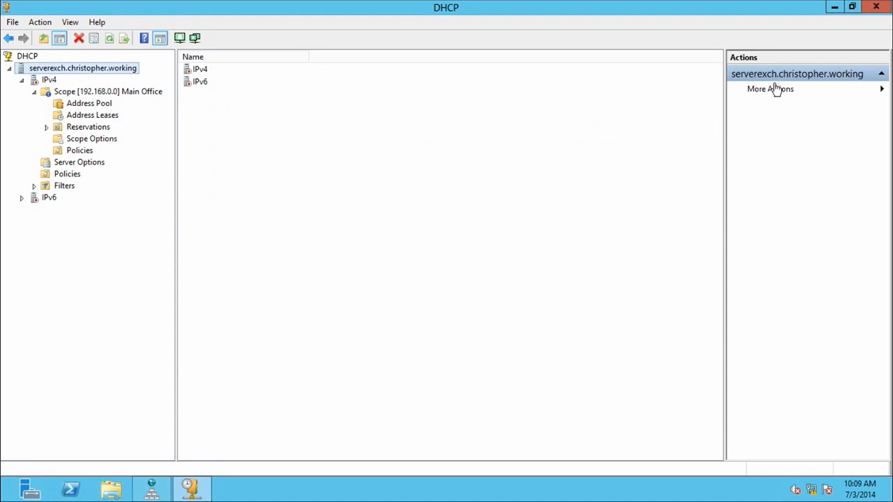
pyautogui.click(883, 92)
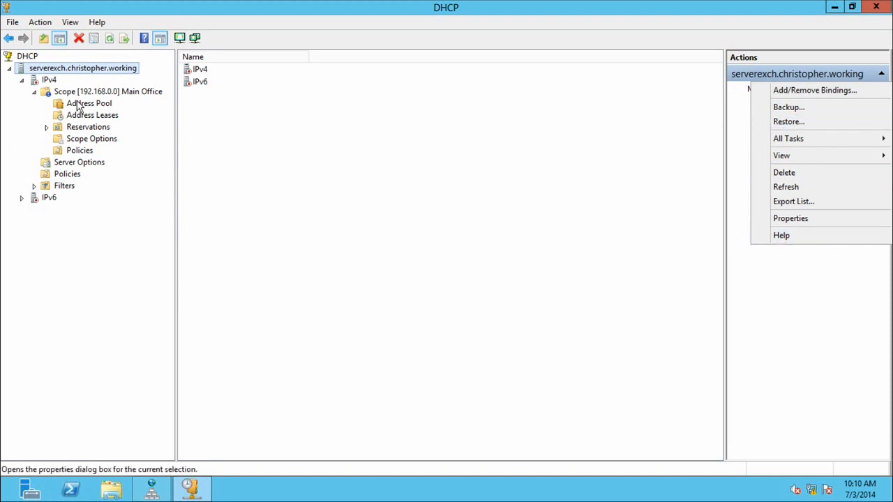
pyautogui.click(51, 81)
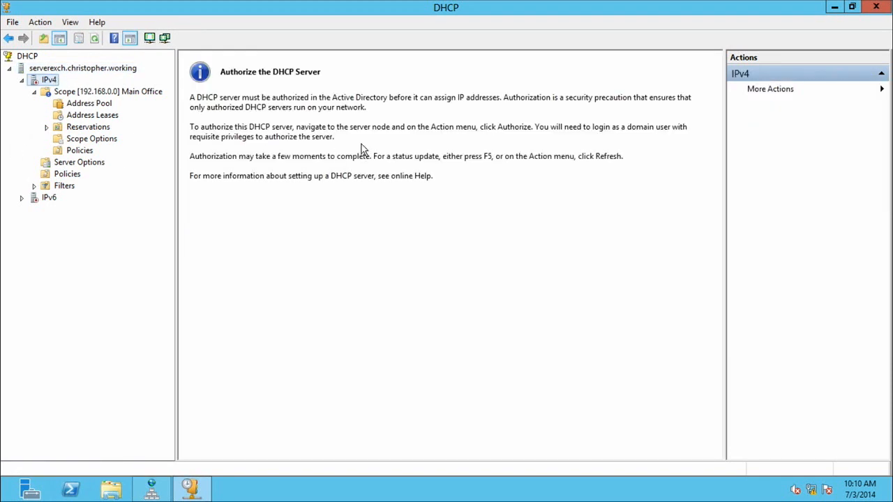
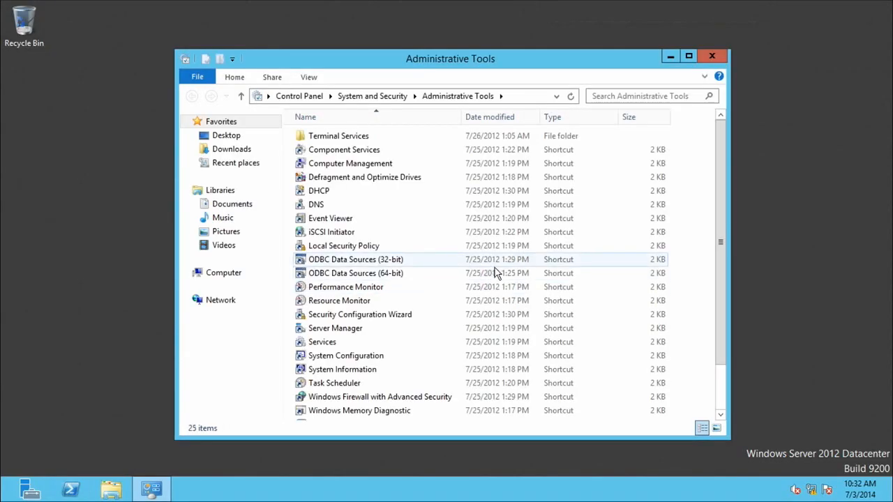
# Close Administrative Tools and the Facebook browser window, leaving the virtual machine and its host for the servervirt remote session.
pyautogui.click(713, 56)
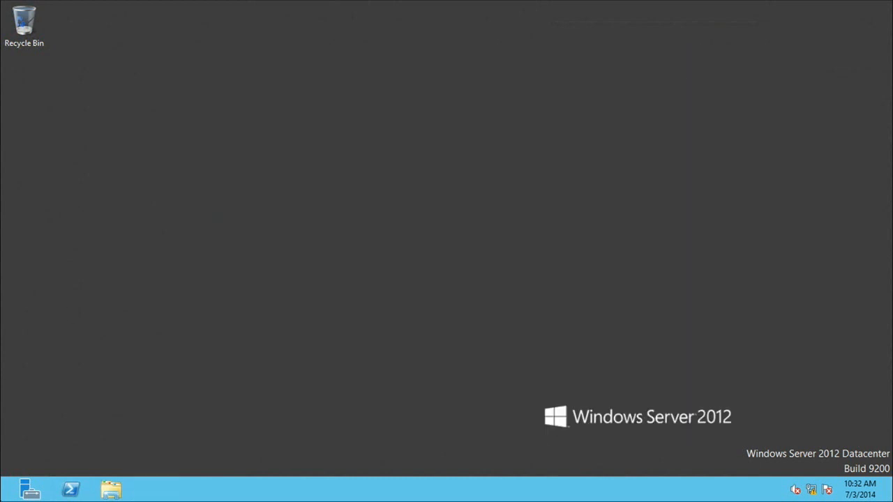
pyautogui.moveTo(391, 5)
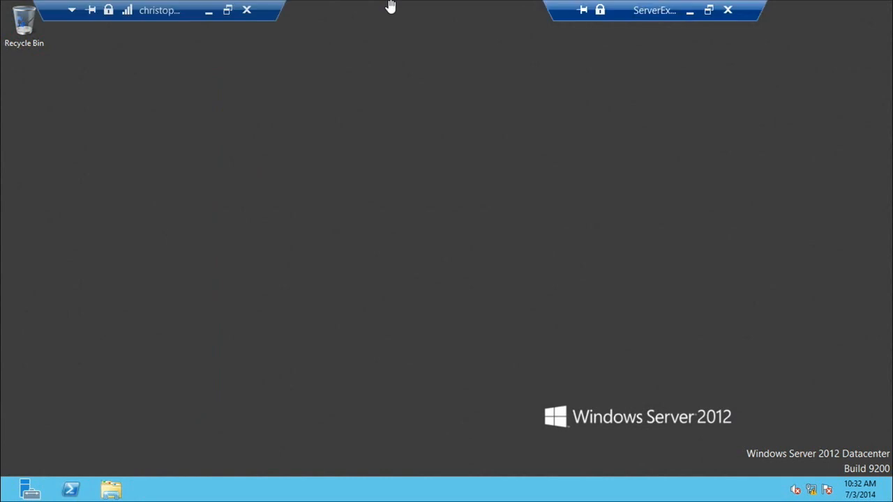
pyautogui.click(690, 11)
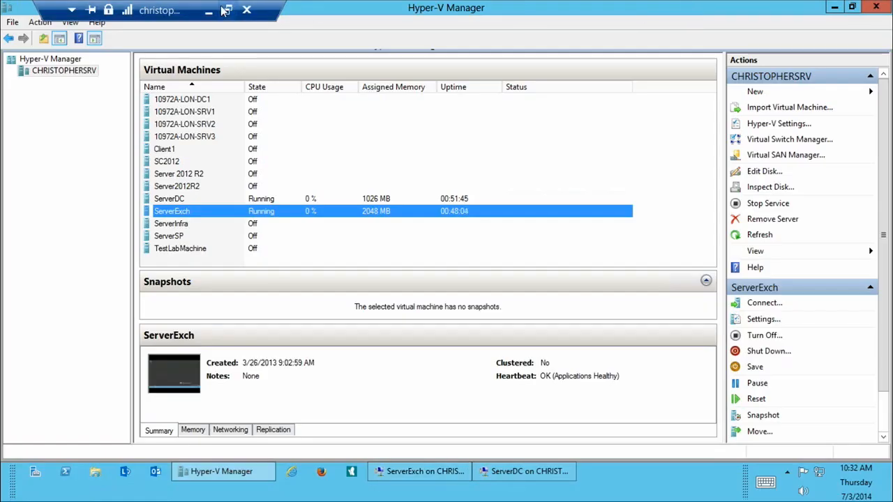
pyautogui.click(211, 10)
pyautogui.click(258, 492)
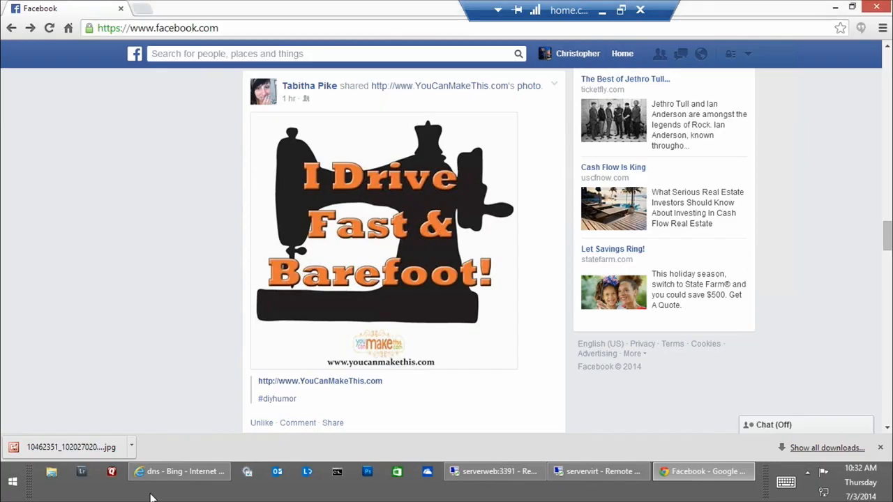
pyautogui.click(876, 7)
pyautogui.click(558, 480)
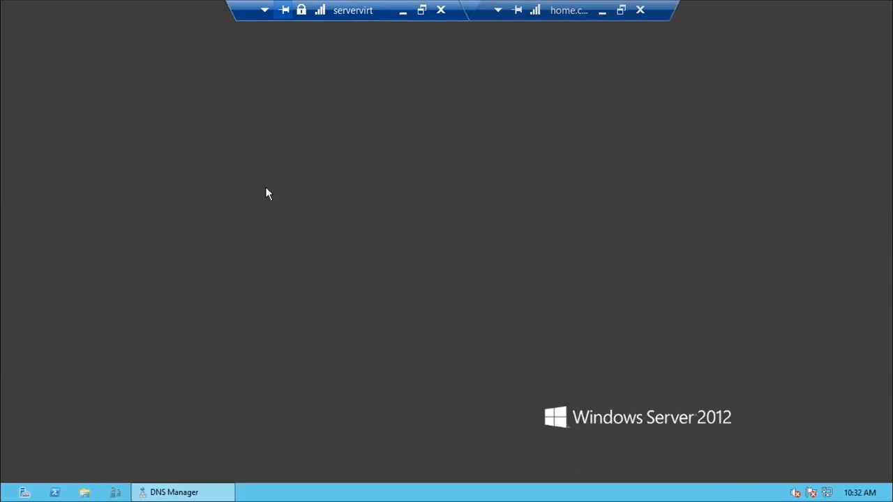
# Close DNS Manager on servervirt and open Active Directory Users and Computers from Administrative Tools.
pyautogui.rightClick(199, 495)
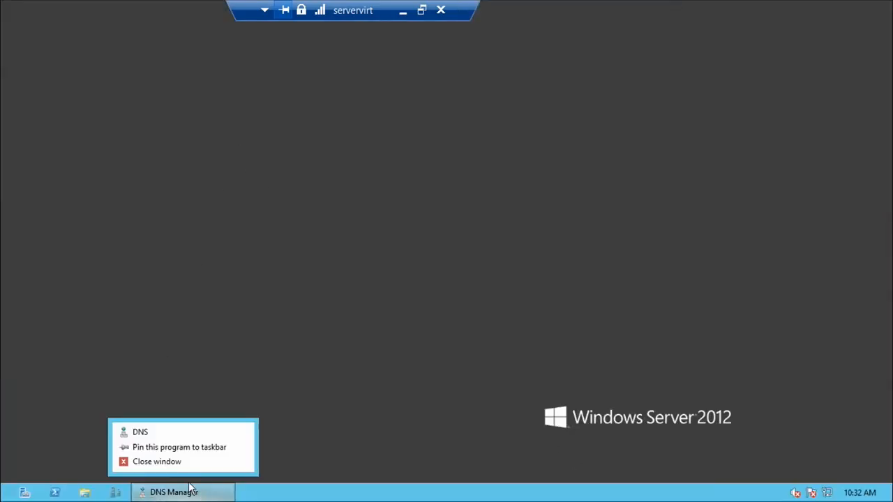
pyautogui.click(168, 462)
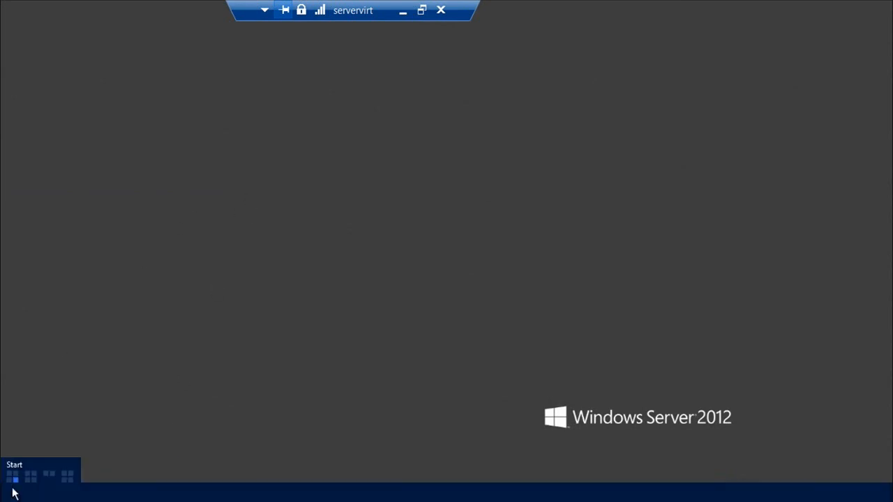
pyautogui.click(10, 490)
pyautogui.click(707, 164)
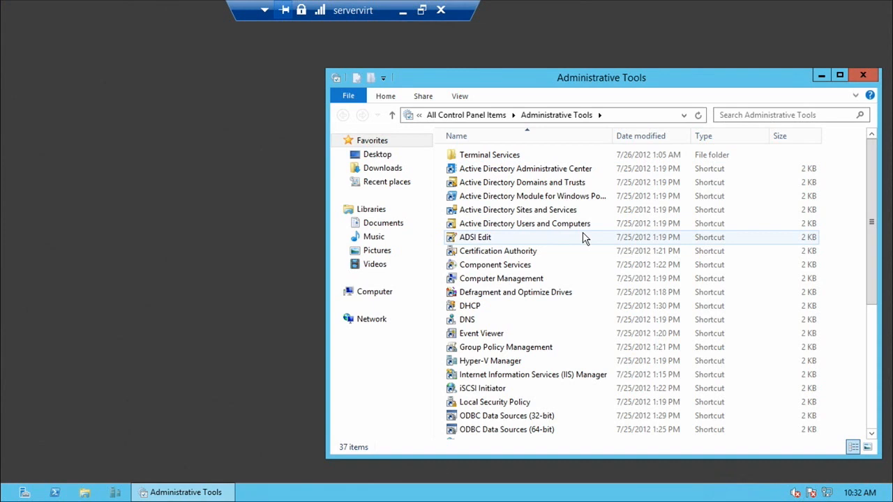
pyautogui.click(564, 227)
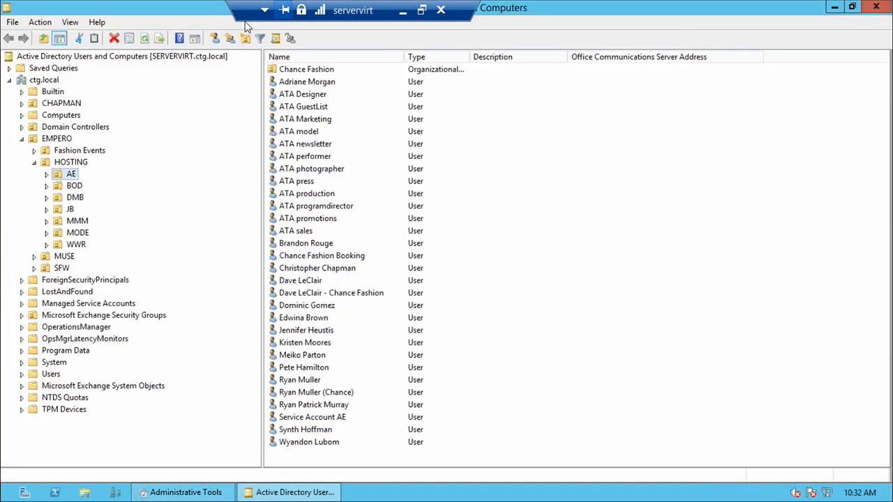
# Collapse the HOSTING and EMPERO units and browse ctg.local, including the SharePoint Users and Groups and EMPERO contents.
pyautogui.click(35, 162)
pyautogui.click(22, 139)
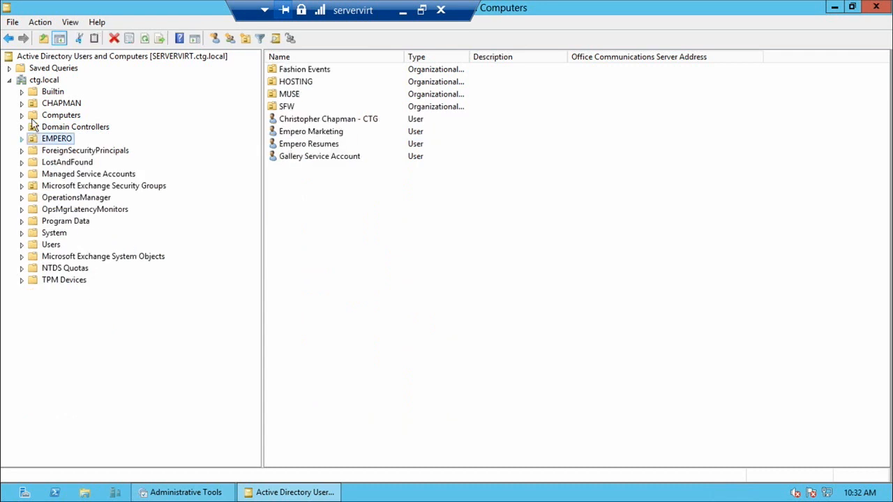
pyautogui.click(49, 83)
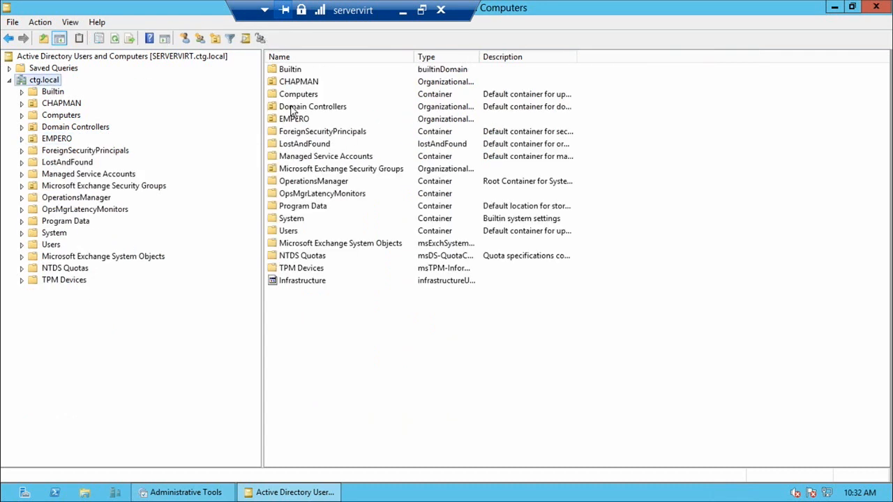
pyautogui.click(35, 99)
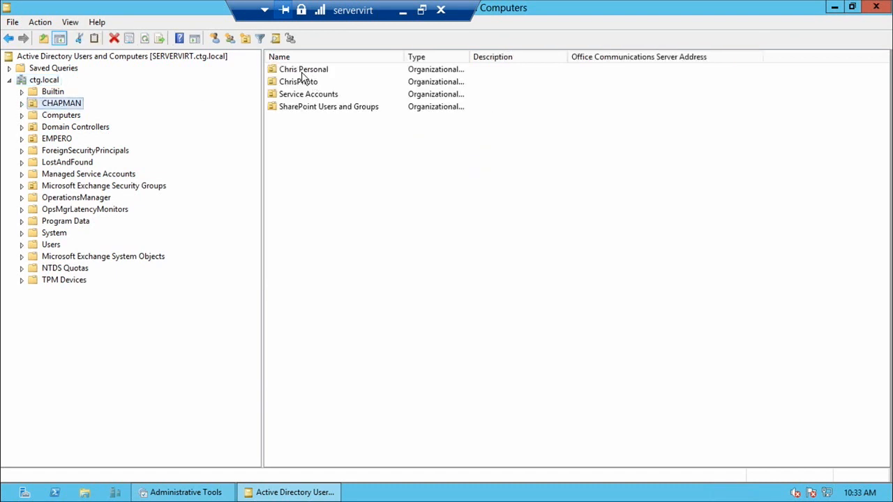
pyautogui.doubleClick(305, 108)
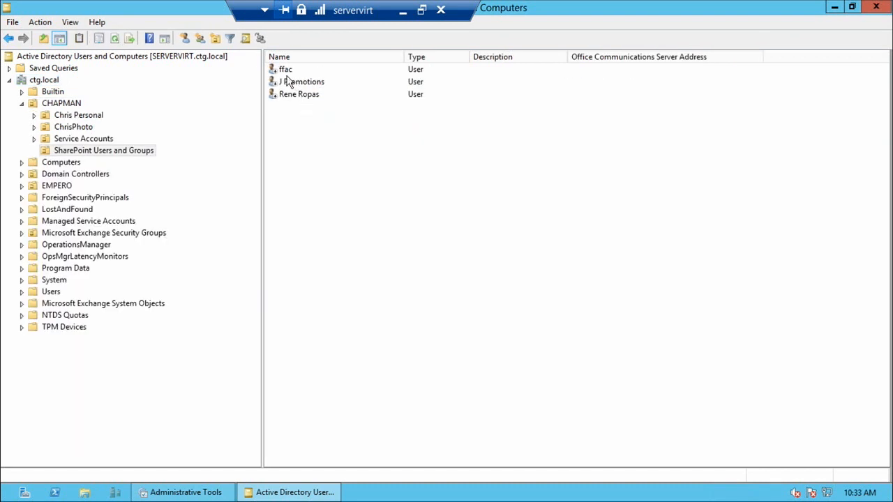
pyautogui.click(61, 187)
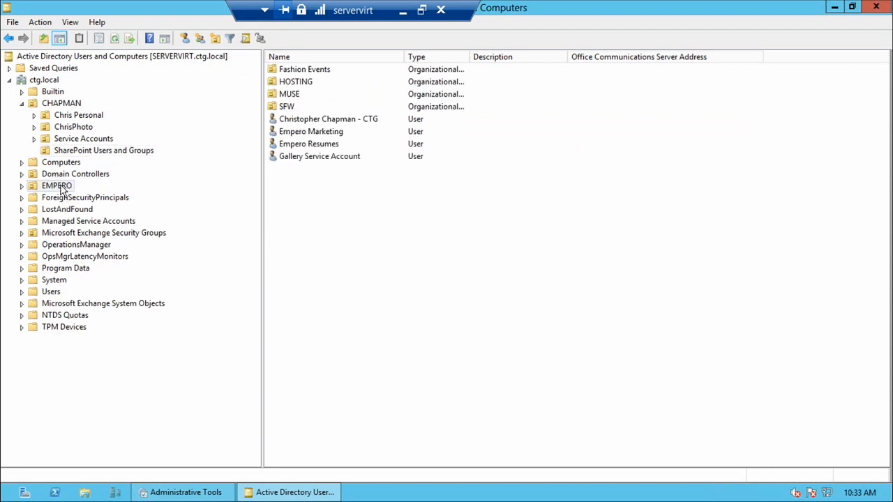
# Browse the Sharepoint unit under Service Accounts and view the Service Sharepoint Content Access user's properties, closing them without changes.
pyautogui.click(86, 142)
pyautogui.click(34, 138)
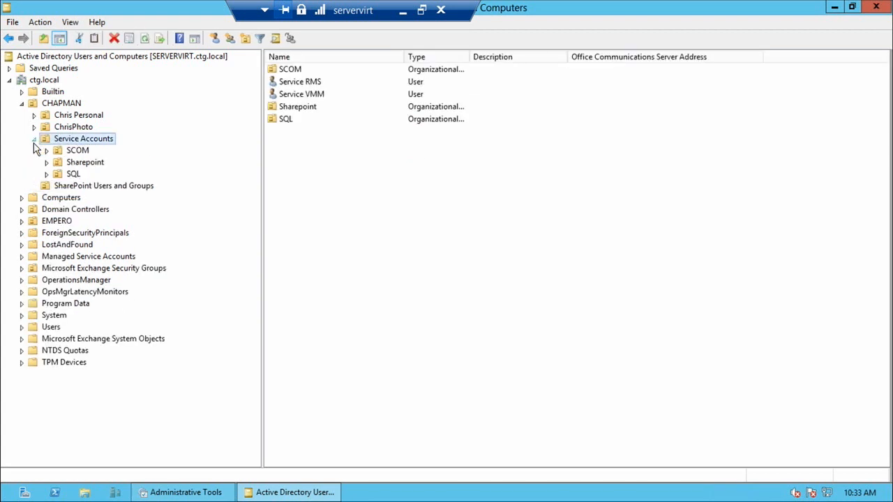
pyautogui.click(76, 164)
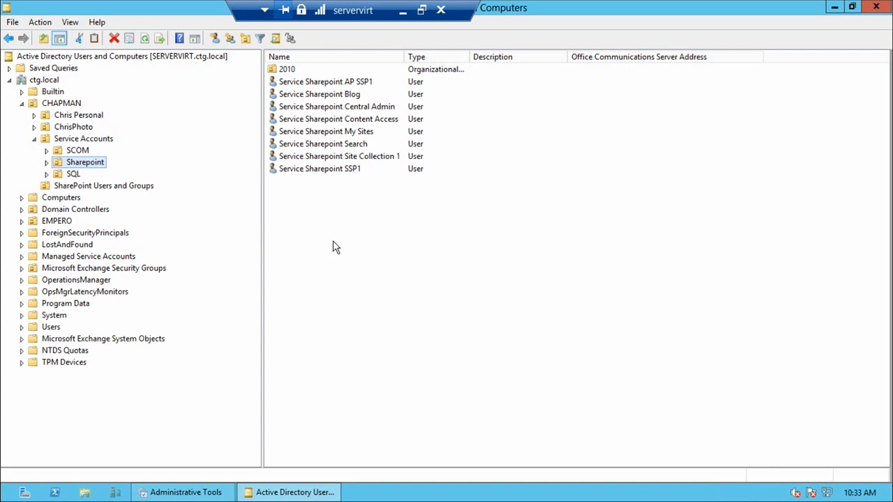
pyautogui.click(319, 122)
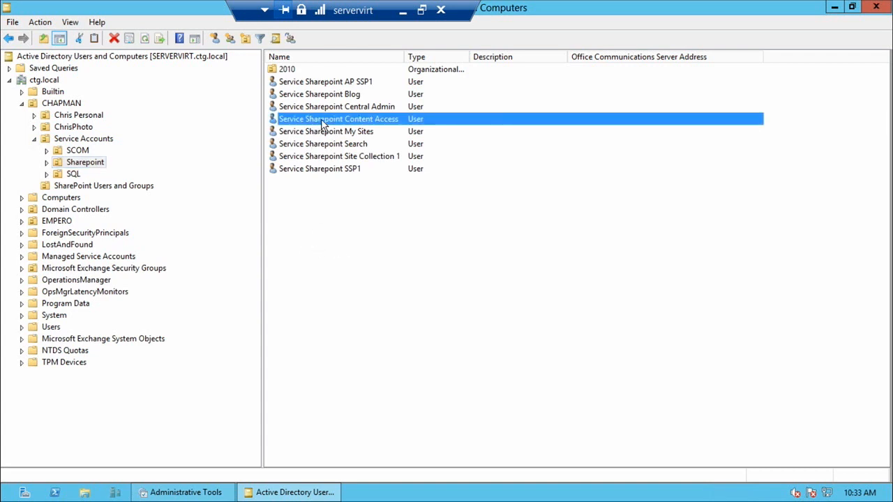
pyautogui.doubleClick(323, 120)
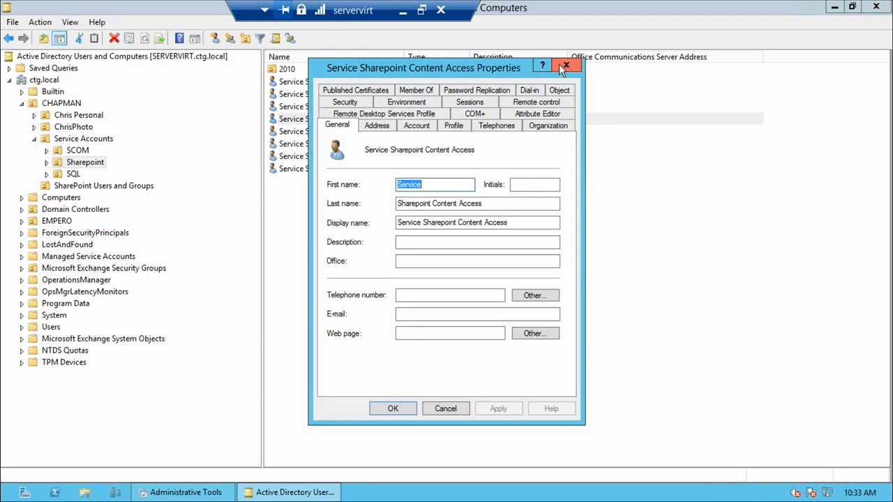
pyautogui.click(561, 65)
# View the Computers container, close Active Directory Users and Computers, and open Active Directory Administrative Center.
pyautogui.click(60, 198)
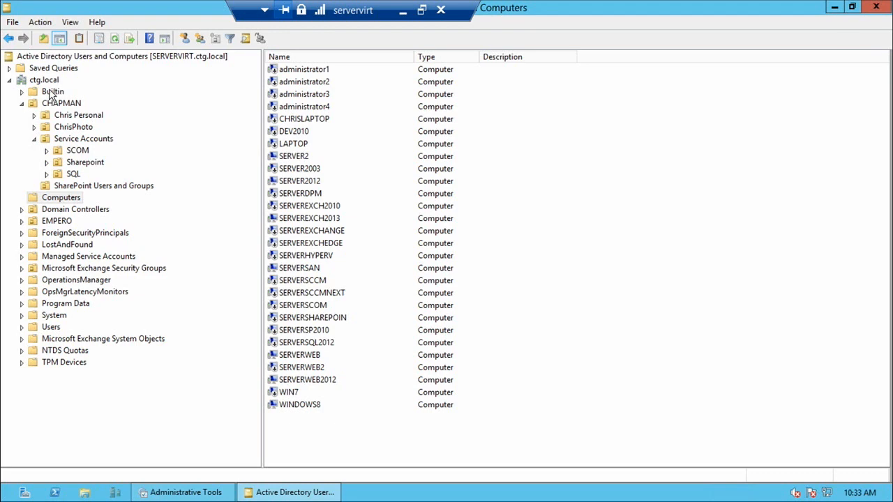
pyautogui.click(876, 6)
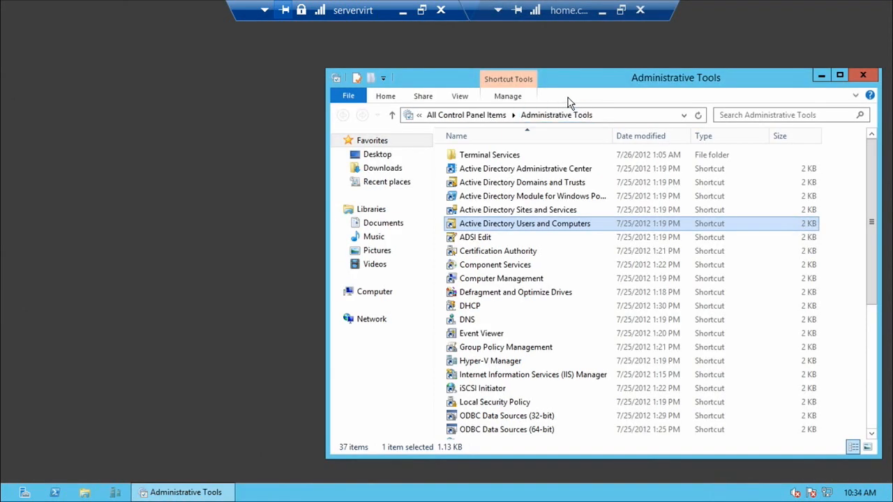
pyautogui.click(531, 172)
pyautogui.doubleClick(532, 173)
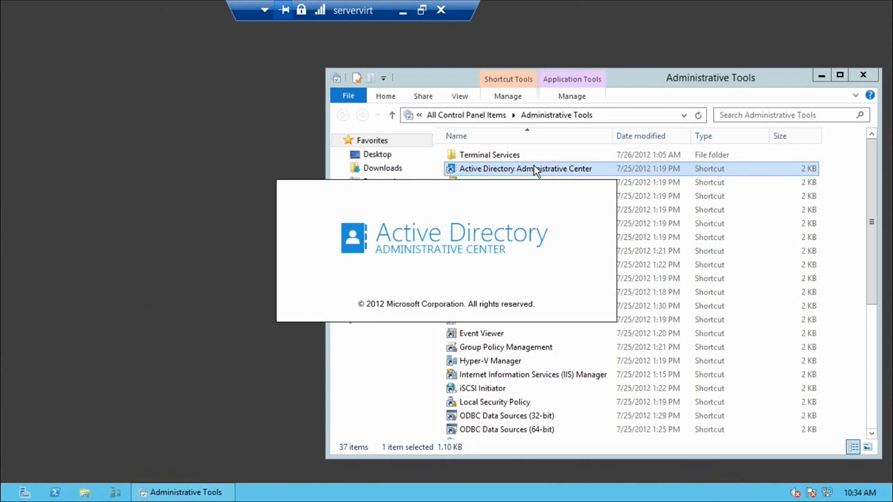
pyautogui.click(638, 90)
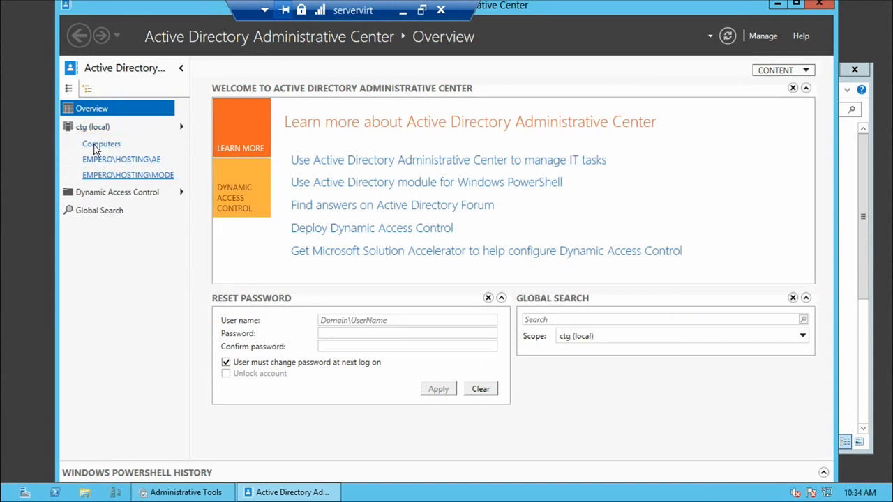
# Explore the ctg (local) hierarchy in column view, drilling through Service Accounts and Sharepoint to the 2010 unit.
pyautogui.click(182, 128)
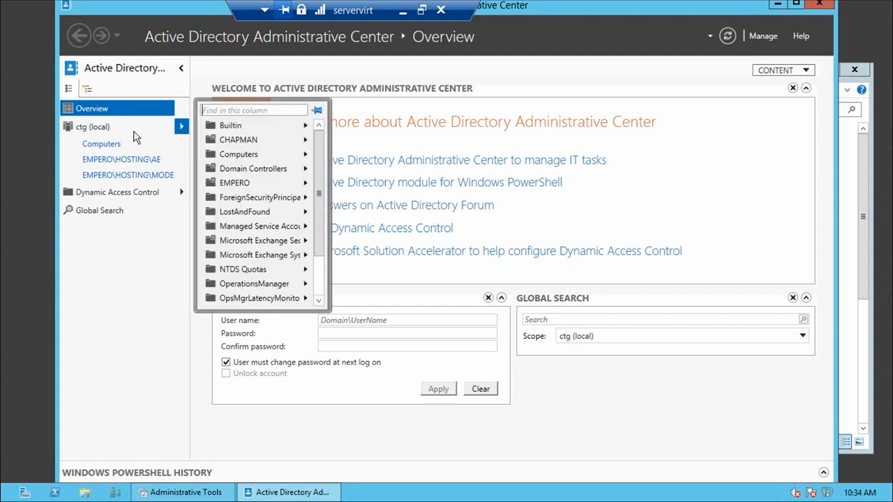
pyautogui.click(138, 276)
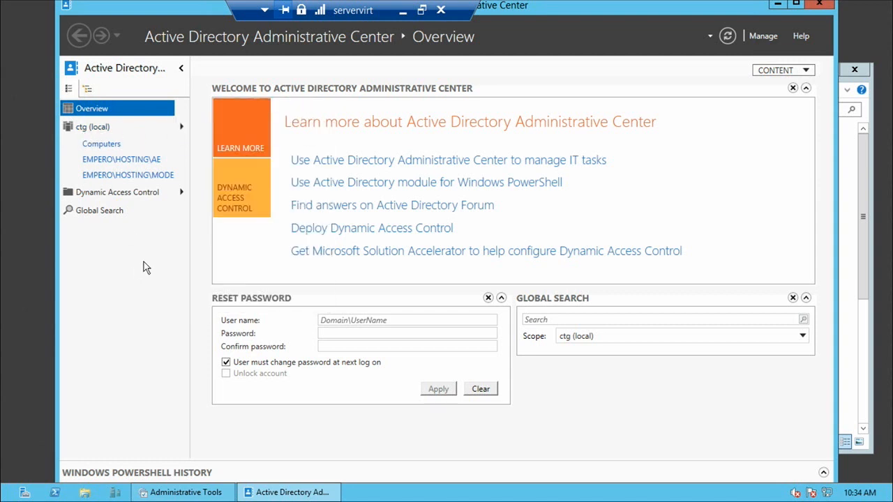
pyautogui.click(182, 129)
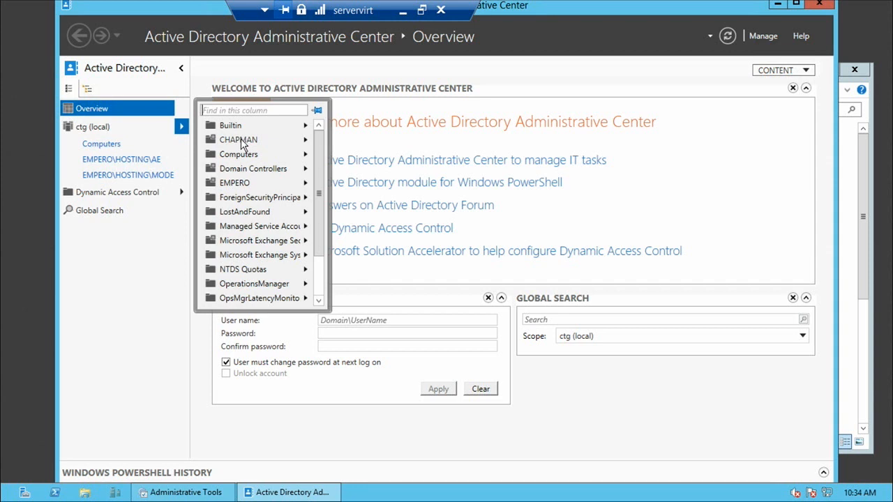
pyautogui.click(307, 143)
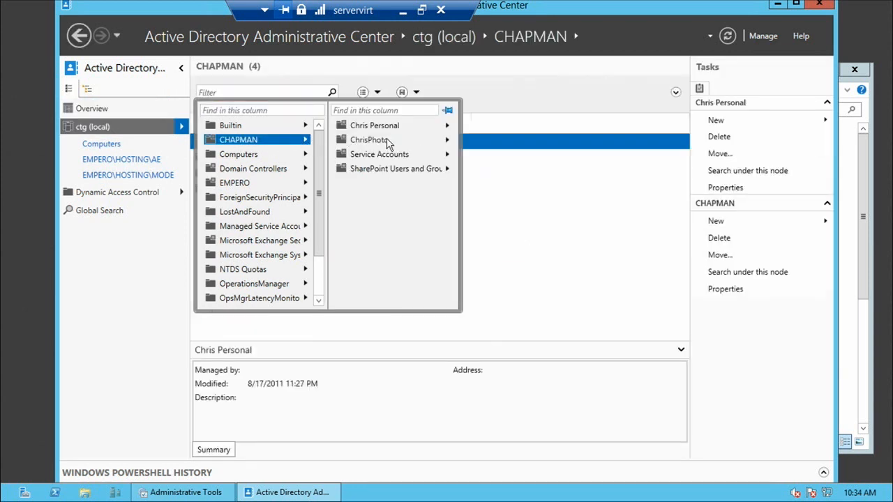
pyautogui.click(446, 154)
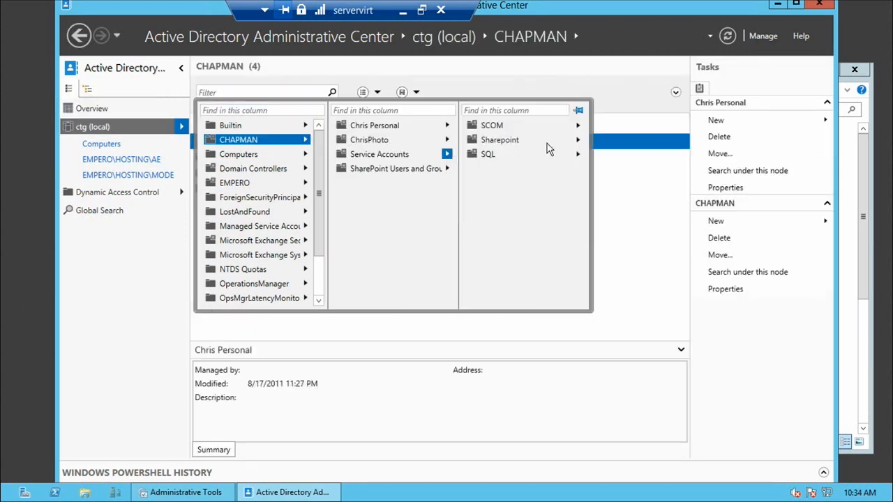
pyautogui.click(578, 142)
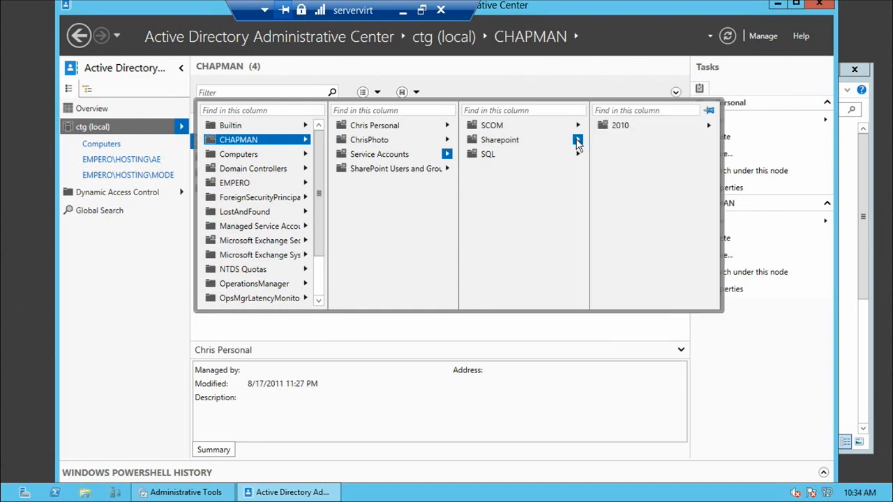
pyautogui.click(708, 126)
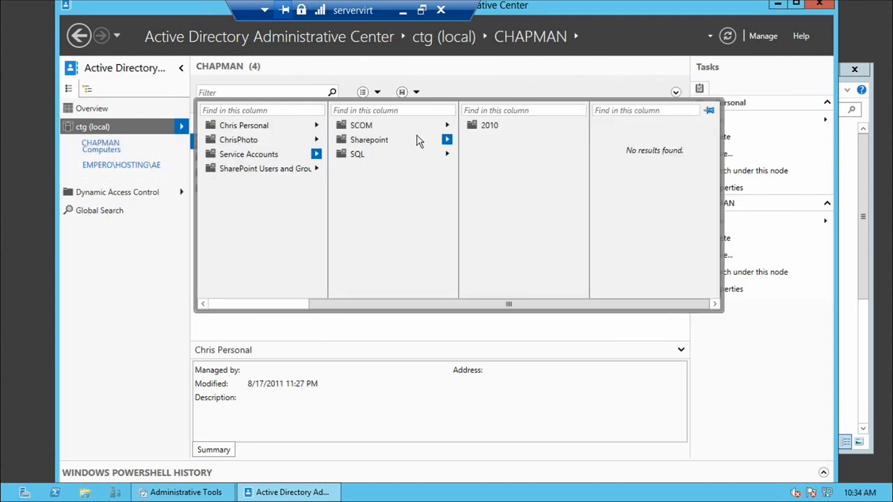
pyautogui.scroll(1, 367, 141)
# Display the contents of the Sharepoint organizational unit under Service Accounts in Active Directory Administrative Center.
pyautogui.click(367, 141)
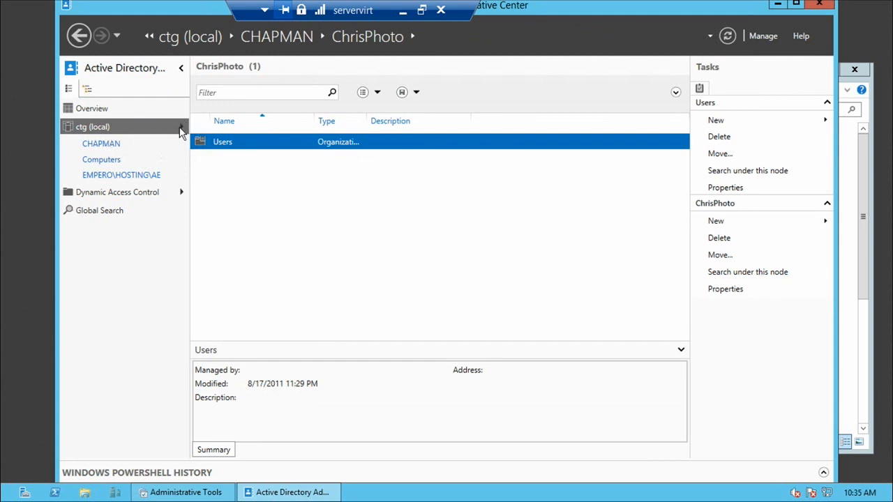
pyautogui.click(181, 128)
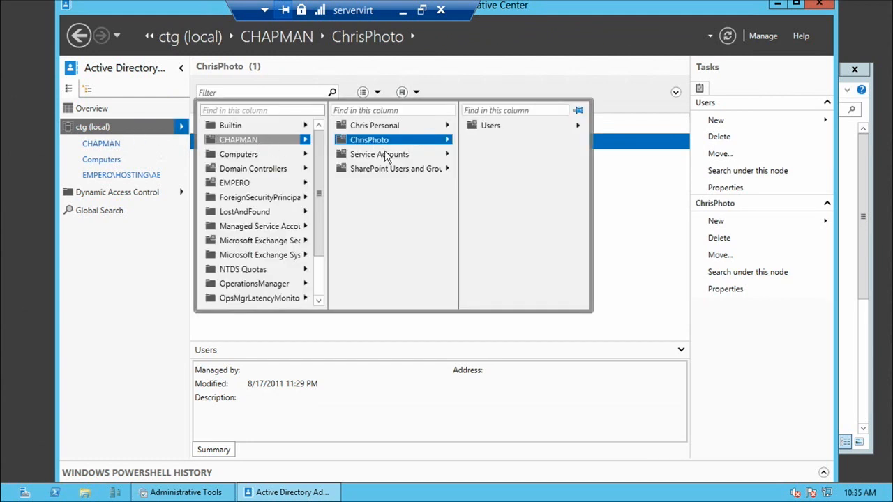
pyautogui.click(411, 156)
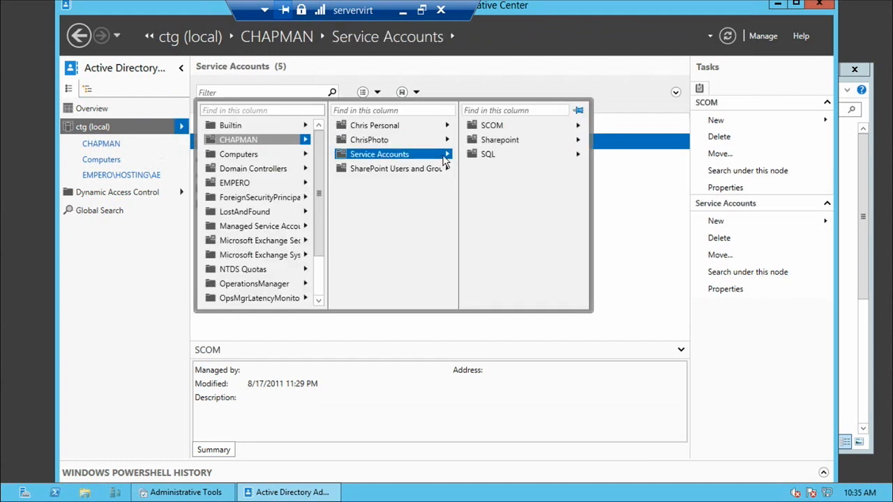
pyautogui.click(496, 140)
pyautogui.click(490, 142)
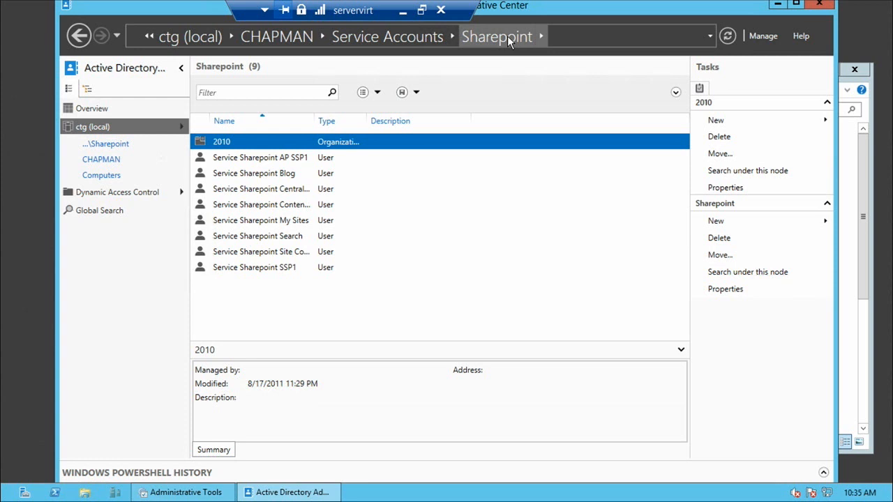
# Open the properties of the Service Sharepoint AP SSP1 user account.
pyautogui.click(256, 160)
pyautogui.rightClick(255, 161)
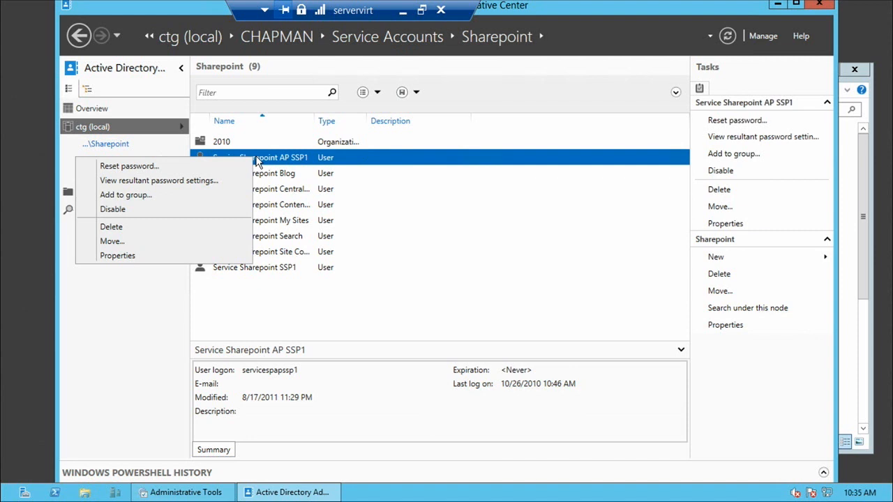
pyautogui.click(119, 254)
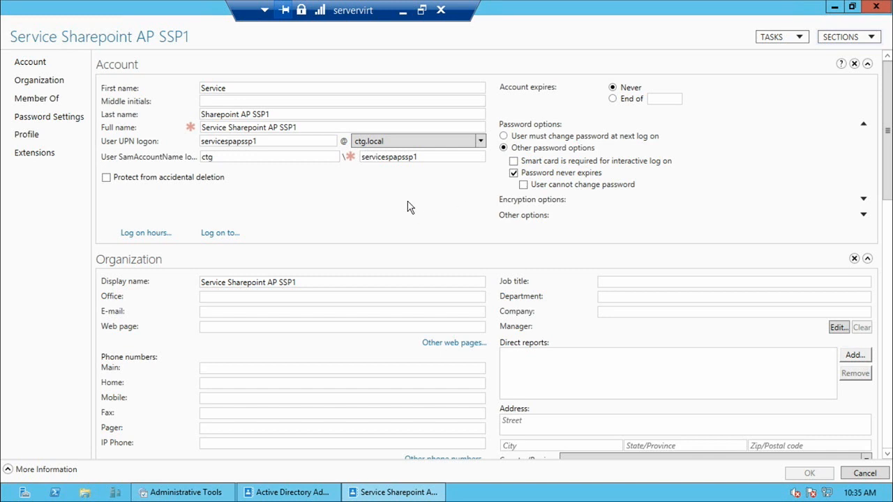
# Review the Service Sharepoint AP SSP1 account's properties from the Account section through Extensions, and close the properties window.
pyautogui.scroll(-5, 421, 217)
pyautogui.scroll(-7, 472, 228)
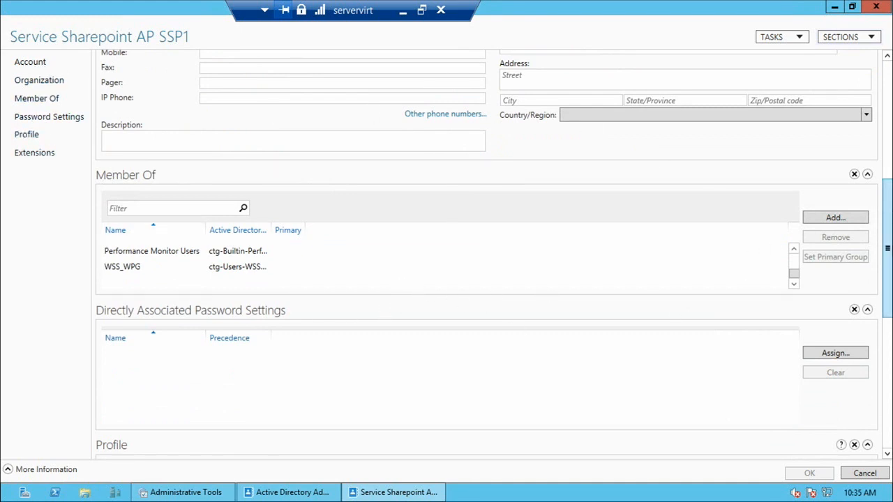
pyautogui.moveTo(888, 249); pyautogui.dragTo(887, 378)
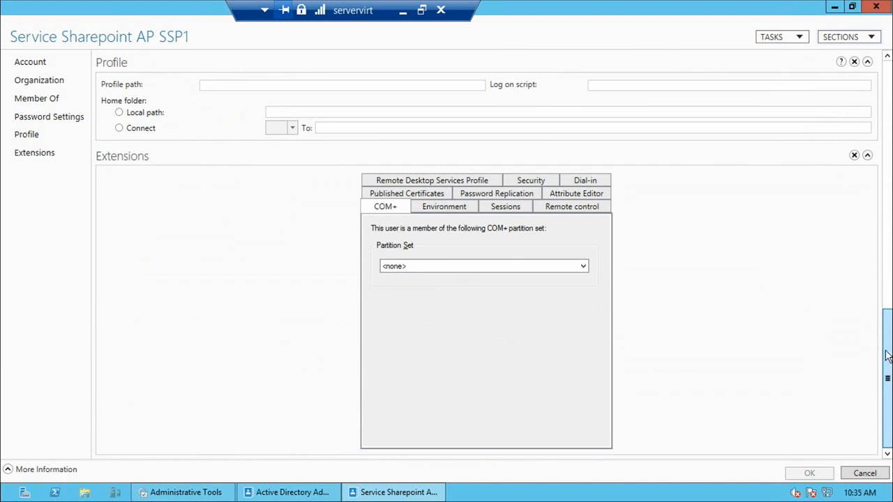
pyautogui.moveTo(879, 328); pyautogui.dragTo(877, 110)
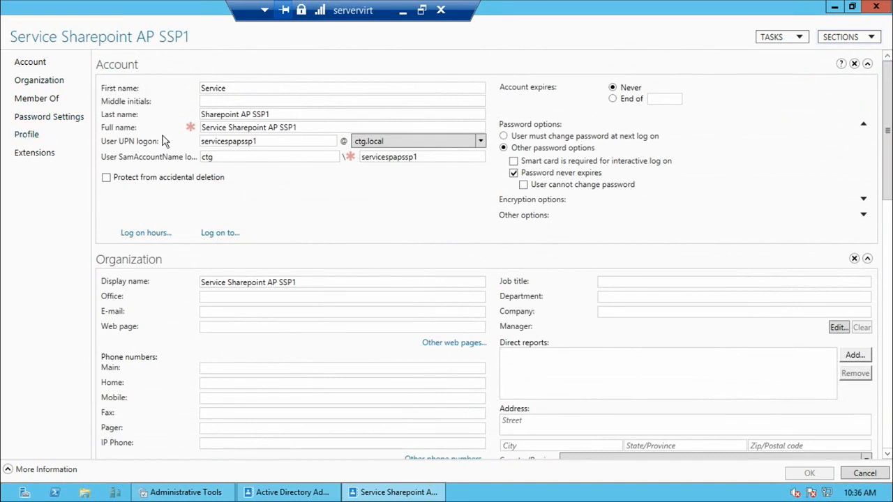
pyautogui.click(303, 142)
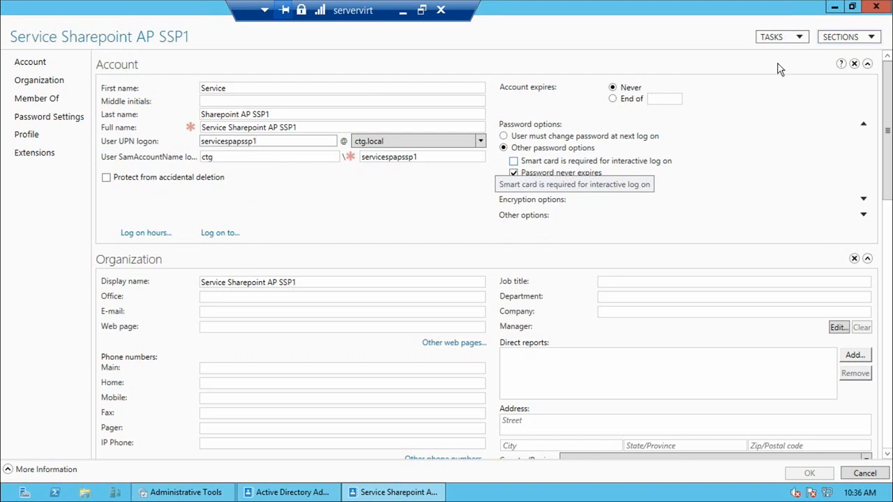
pyautogui.click(876, 7)
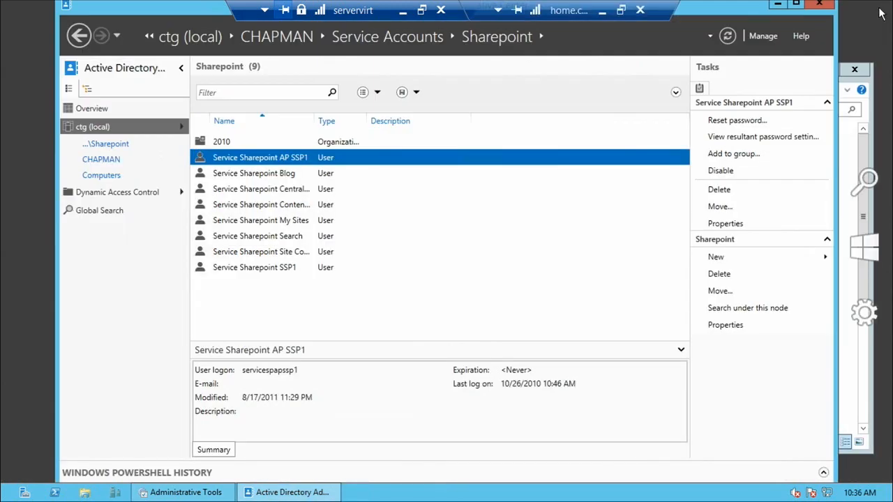
# Close Active Directory Administrative Center and open Active Directory Domains and Trusts in a maximized window.
pyautogui.click(819, 4)
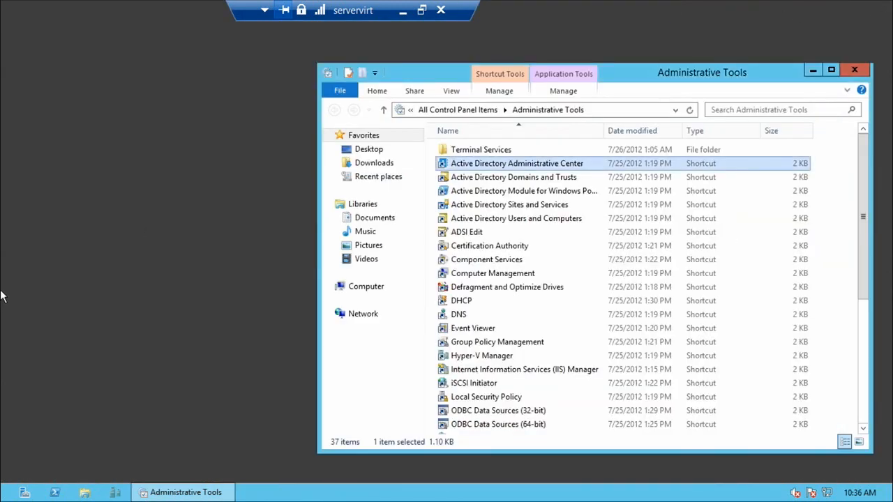
pyautogui.doubleClick(535, 179)
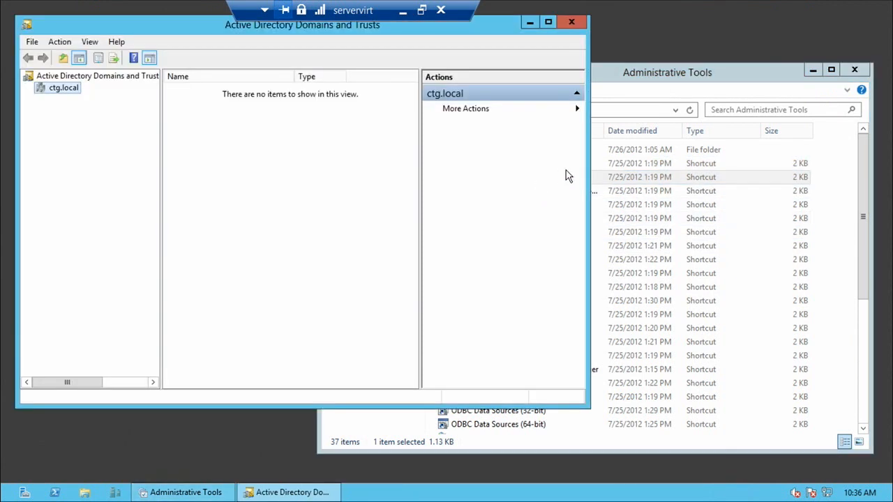
pyautogui.doubleClick(168, 24)
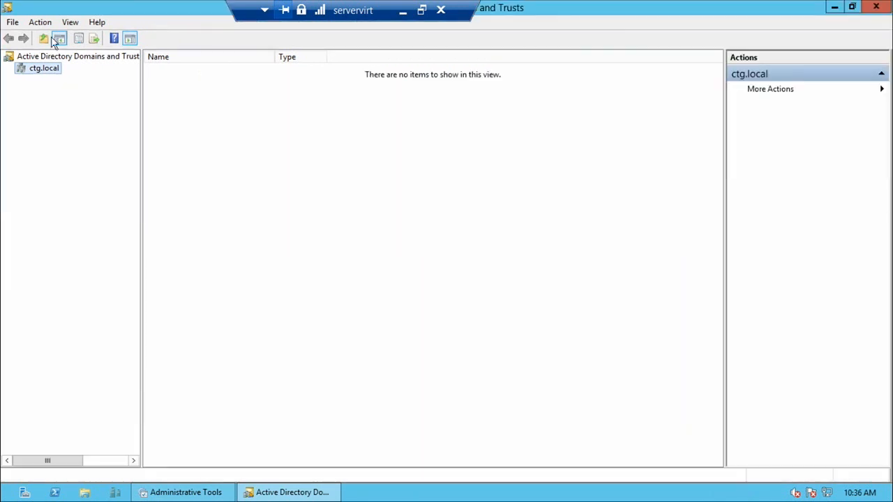
# Open the properties of the ctg.local domain and display its outgoing and incoming trusts.
pyautogui.rightClick(36, 72)
pyautogui.click(85, 141)
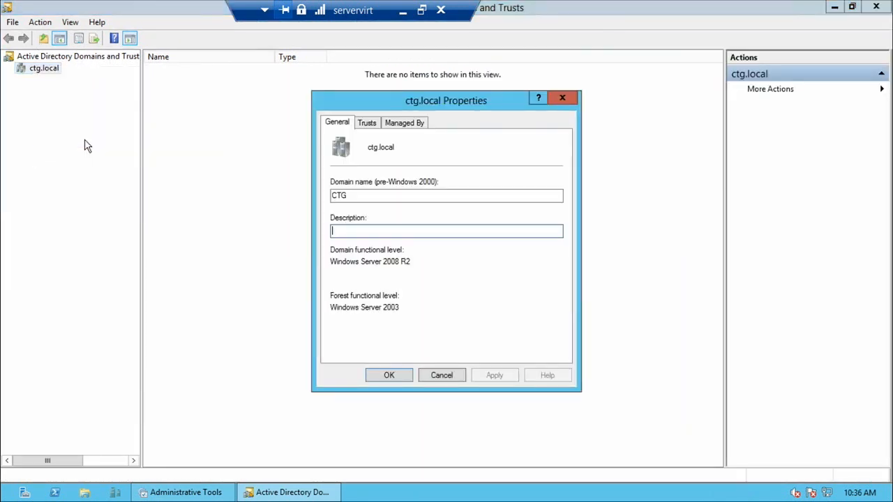
pyautogui.click(365, 123)
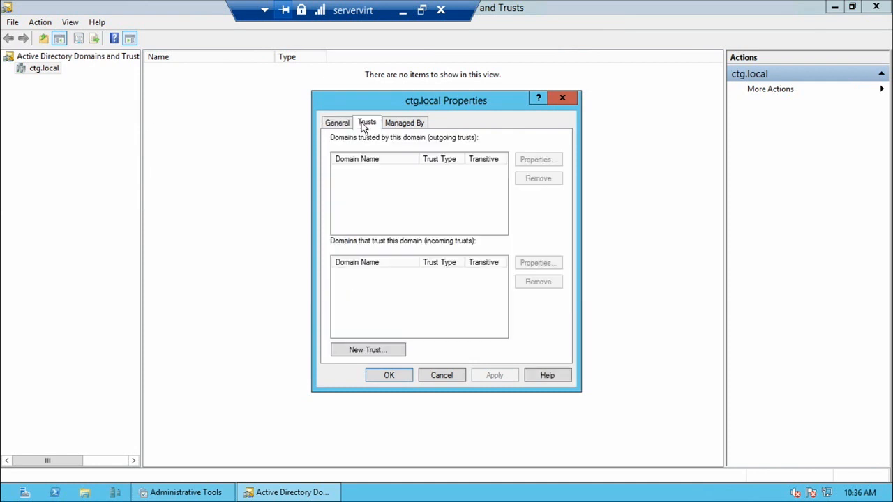
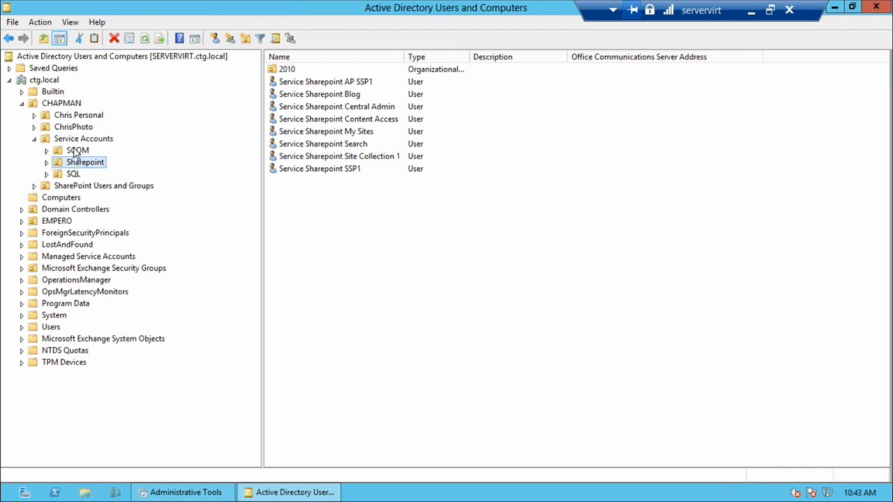
# Display the contents of the SCOM, Sharepoint and SQL units under Service Accounts, and expand the Sharepoint unit.
pyautogui.click(78, 151)
pyautogui.click(81, 163)
pyautogui.click(75, 176)
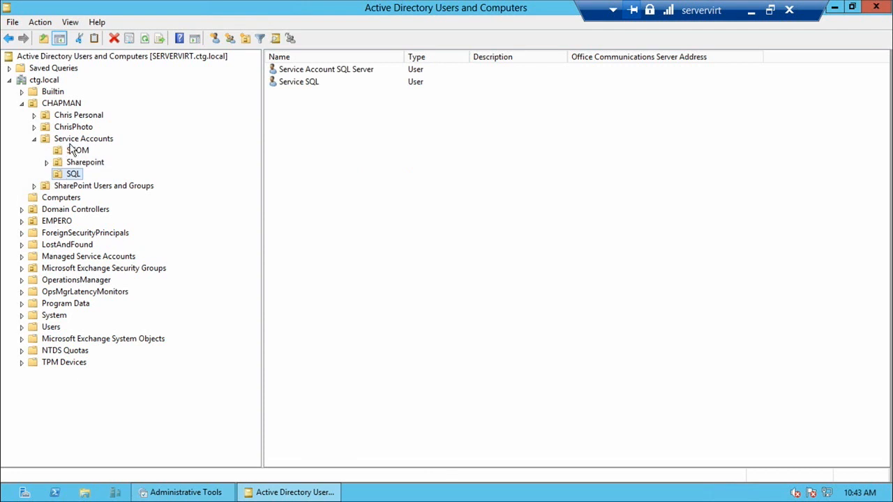
pyautogui.click(46, 162)
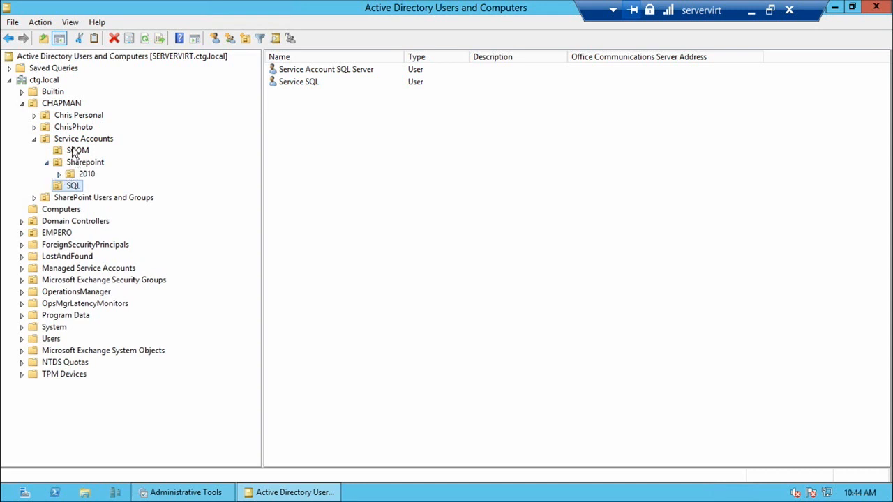
# View the properties of the Service SQL user account and close the properties window.
pyautogui.click(314, 84)
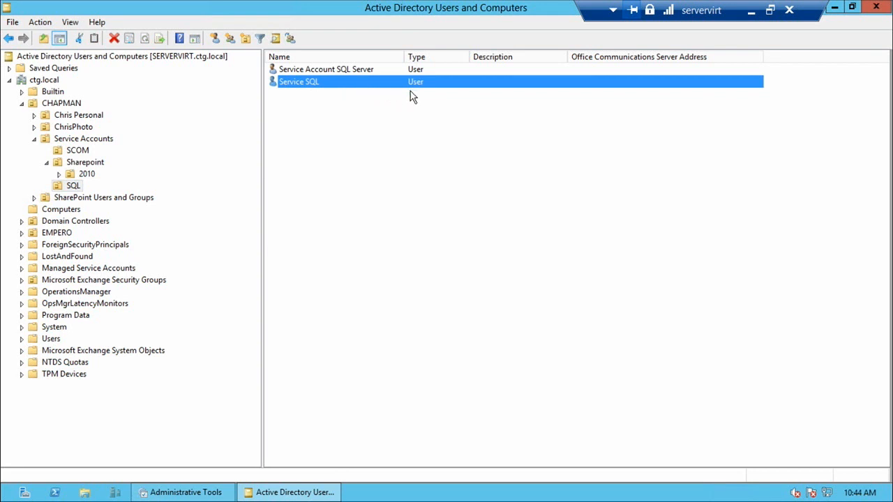
pyautogui.doubleClick(363, 83)
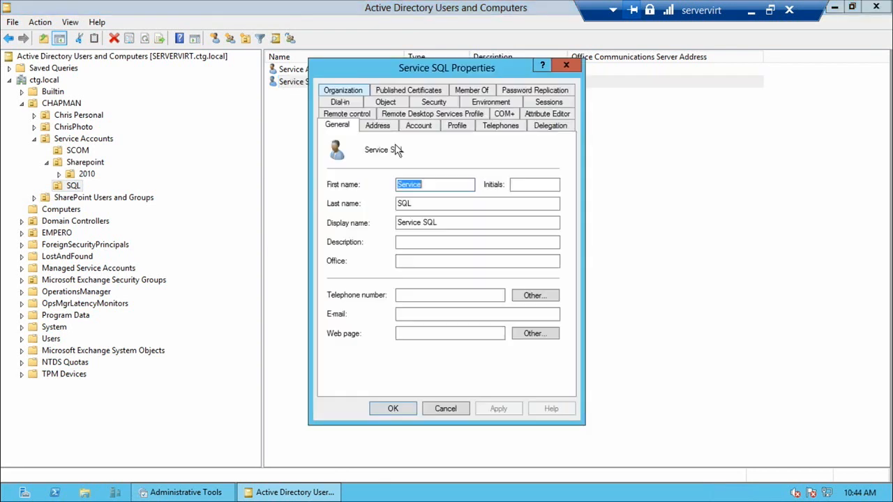
pyautogui.click(565, 66)
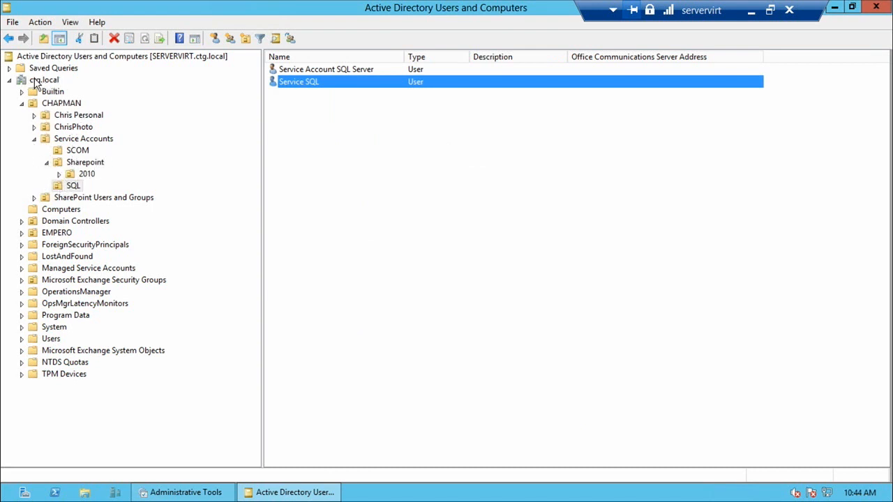
# Delete the computer accounts from administrator1 through LAPTOP in the Computers container, including all objects they contain.
pyautogui.click(57, 209)
pyautogui.click(297, 81)
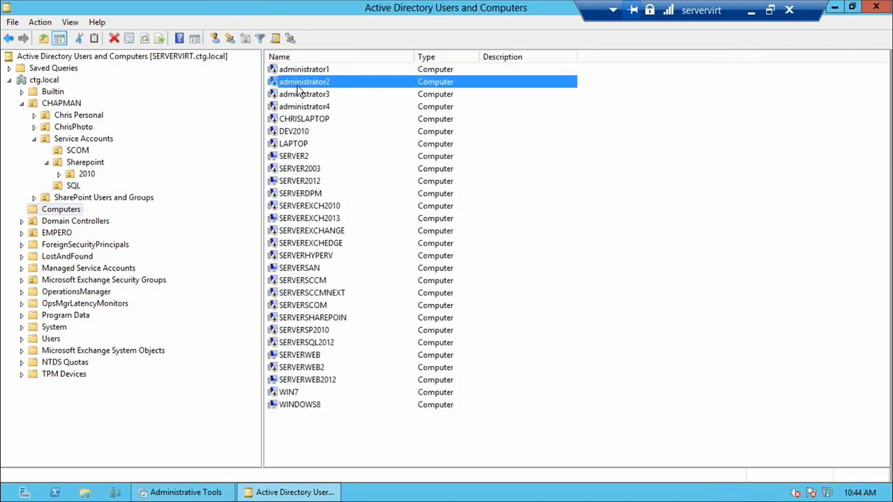
pyautogui.click(296, 94)
pyautogui.click(296, 107)
pyautogui.click(295, 120)
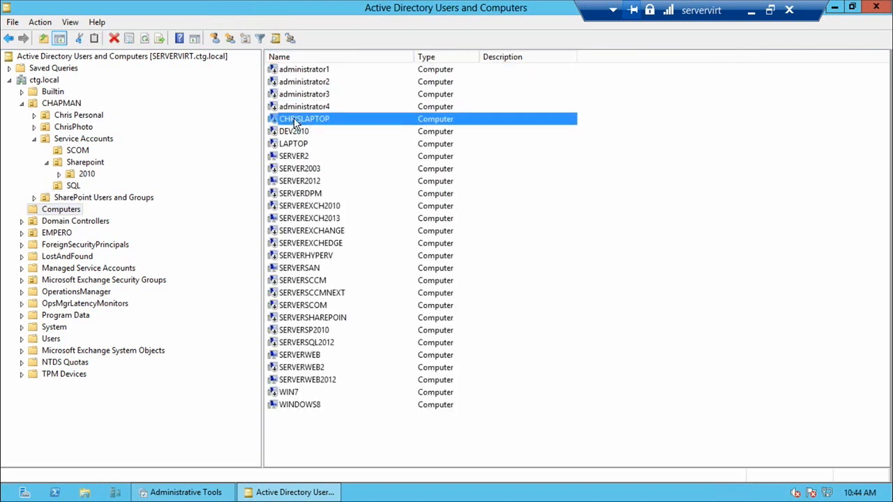
pyautogui.click(304, 70)
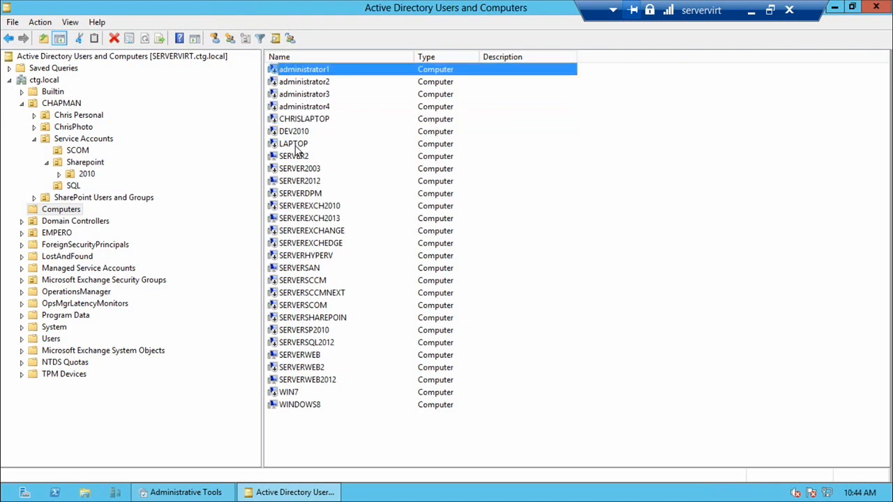
pyautogui.keyDown('shift'); pyautogui.click(295, 144); pyautogui.keyUp('shift')
pyautogui.rightClick(319, 113)
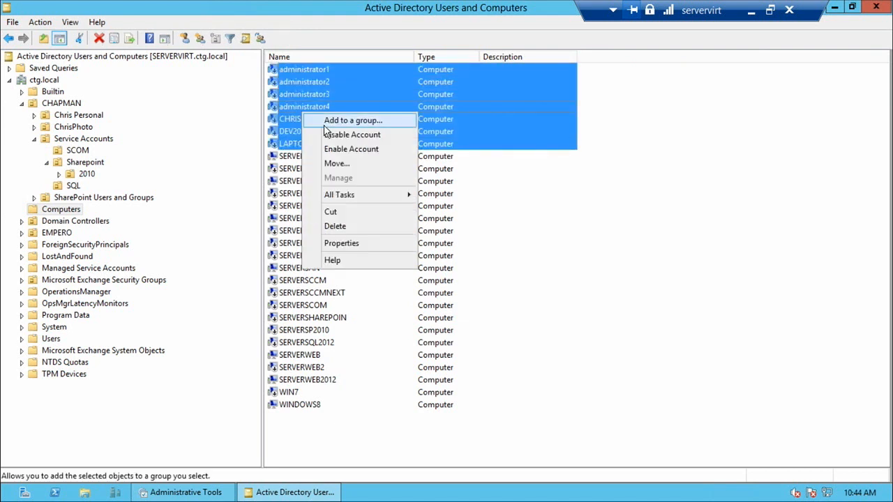
pyautogui.click(335, 226)
pyautogui.click(480, 296)
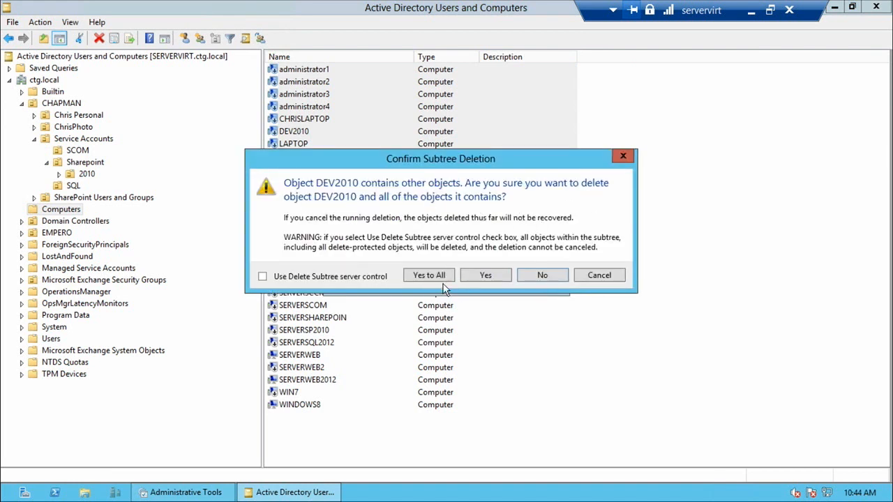
pyautogui.click(427, 276)
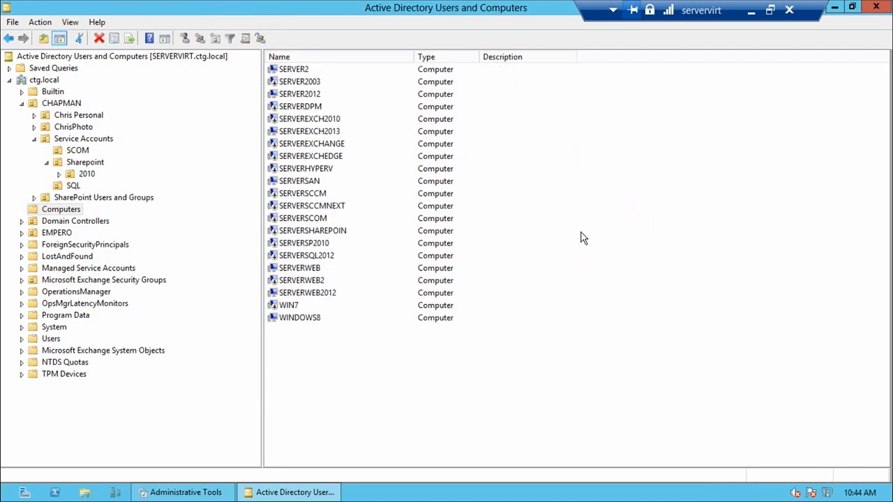
# Open the properties of the SERVER2 computer and of the SERVER domain controller in separate windows.
pyautogui.doubleClick(291, 73)
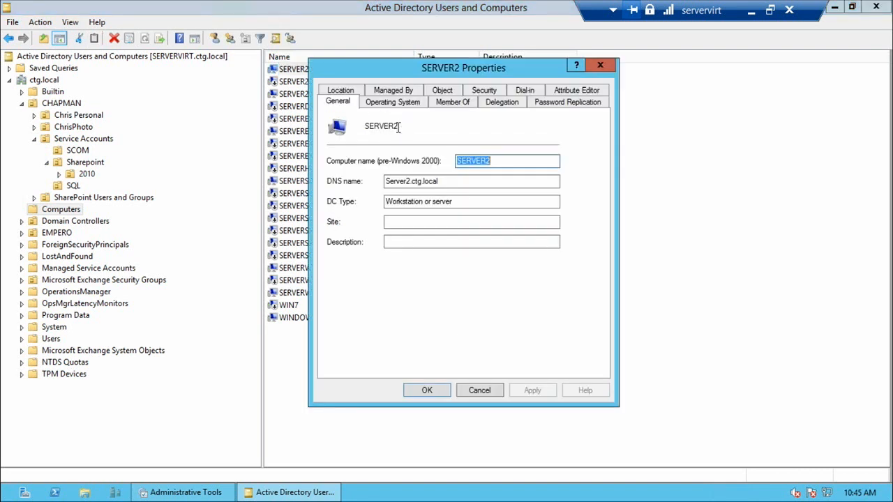
pyautogui.moveTo(414, 73); pyautogui.dragTo(676, 97)
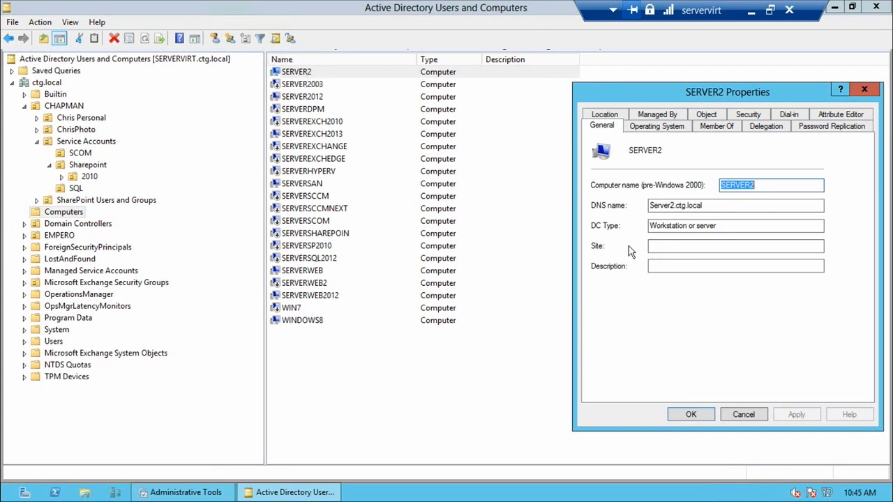
pyautogui.click(63, 224)
pyautogui.doubleClick(301, 74)
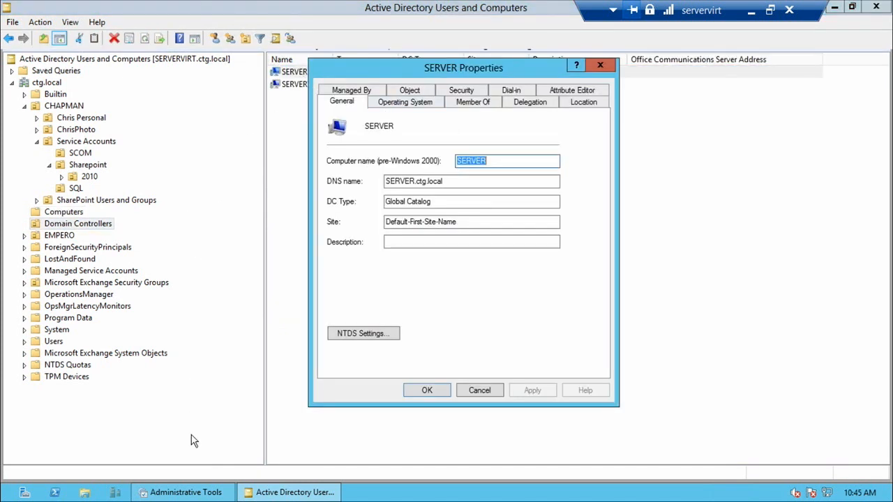
# Bring SERVER2's properties window up beside SERVER's and compare the DC types of the two computers.
pyautogui.hotkey('alt', 'Tab')
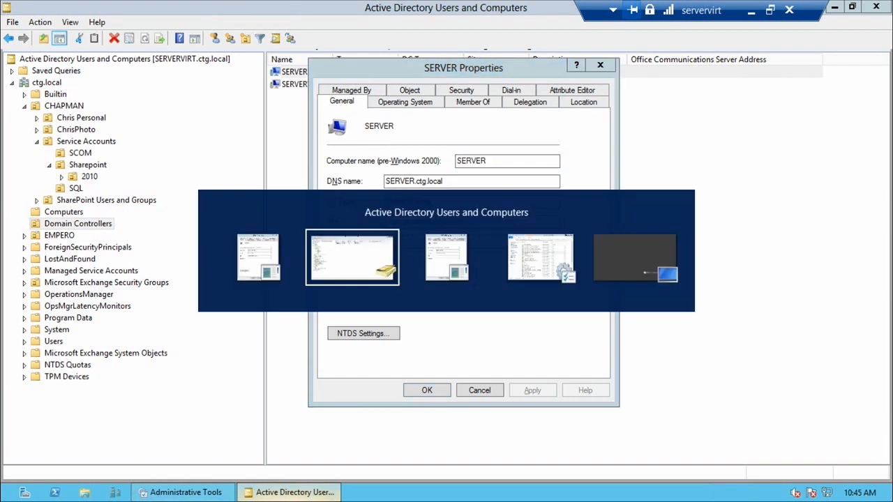
pyautogui.hotkey('alt', 'Tab')
pyautogui.hotkey('alt', 'Tab')
pyautogui.press('Tab')
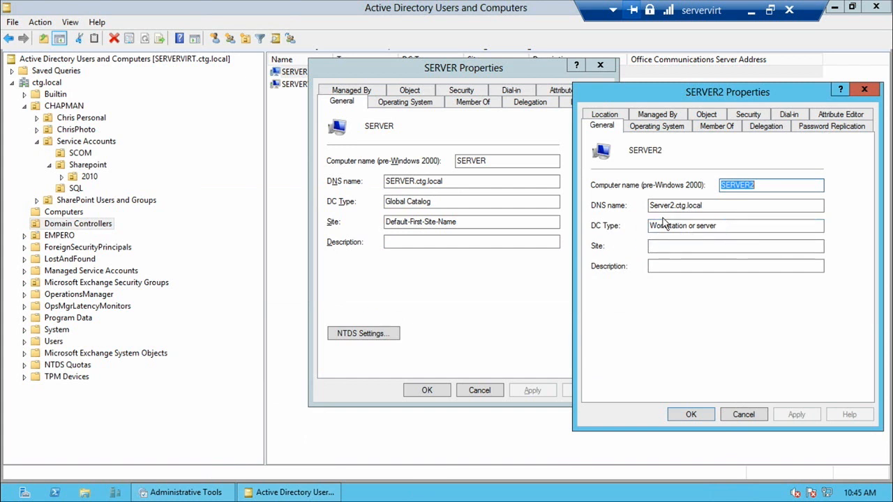
pyautogui.moveTo(438, 201); pyautogui.dragTo(384, 204)
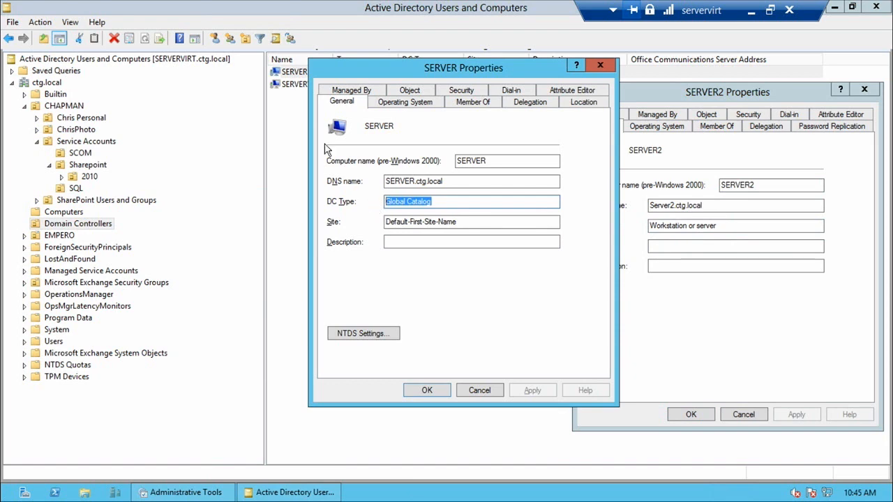
# Open the properties of the SERVERVIRT domain controller and check its DC type.
pyautogui.click(297, 84)
pyautogui.doubleClick(297, 84)
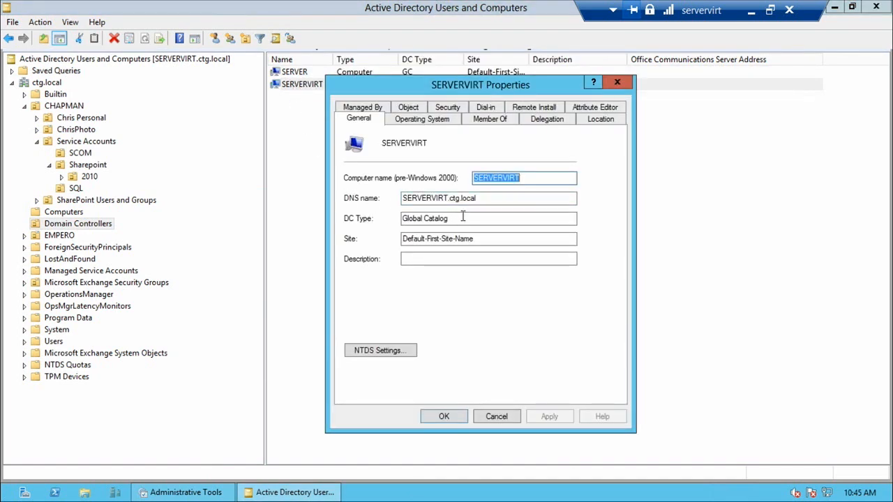
pyautogui.moveTo(462, 218); pyautogui.dragTo(374, 224)
# Return to the SERVER and SERVER2 properties windows and compare their Site fields.
pyautogui.hotkey('alt', 'Tab')
pyautogui.hotkey('alt', 'Tab')
pyautogui.press('Tab')
pyautogui.hotkey('alt', 'Tab')
pyautogui.press('Tab')
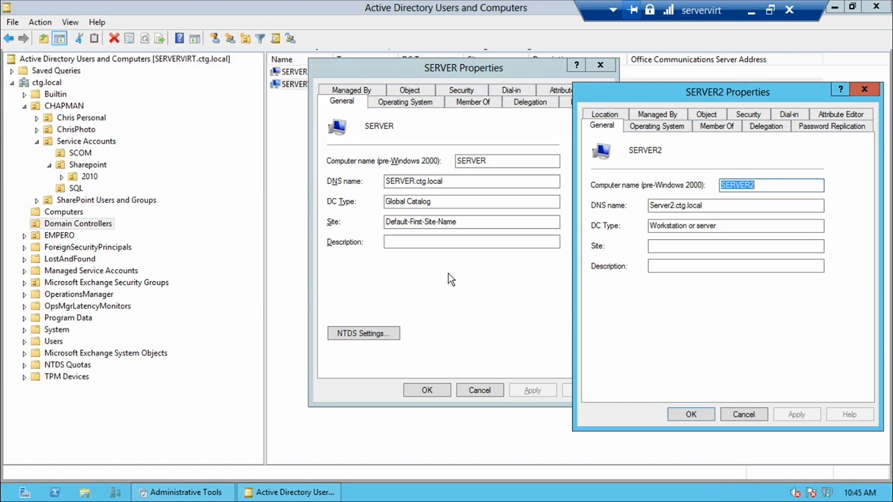
pyautogui.moveTo(471, 222); pyautogui.dragTo(382, 222)
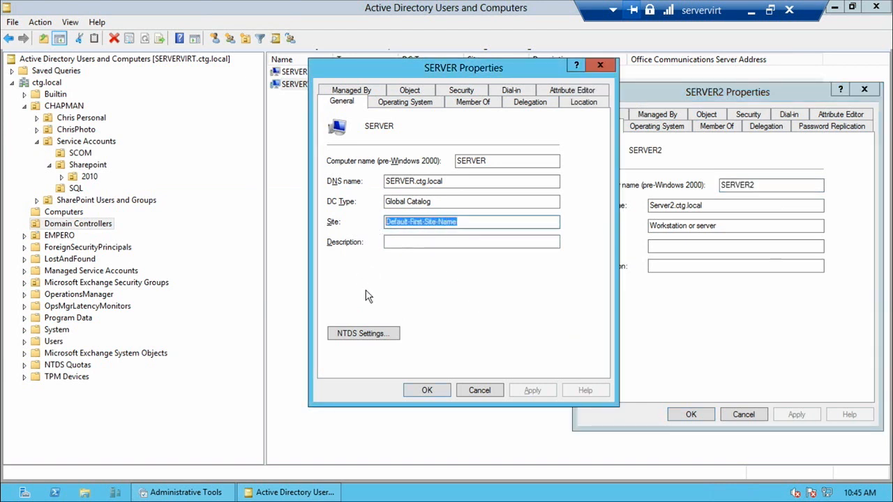
pyautogui.click(656, 245)
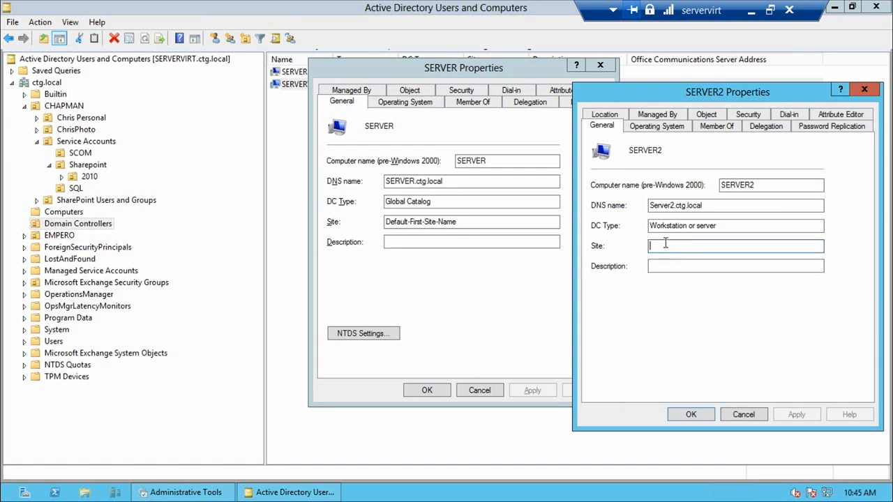
# Compare the operating system details and the group memberships of SERVER2 and SERVER.
pyautogui.click(656, 130)
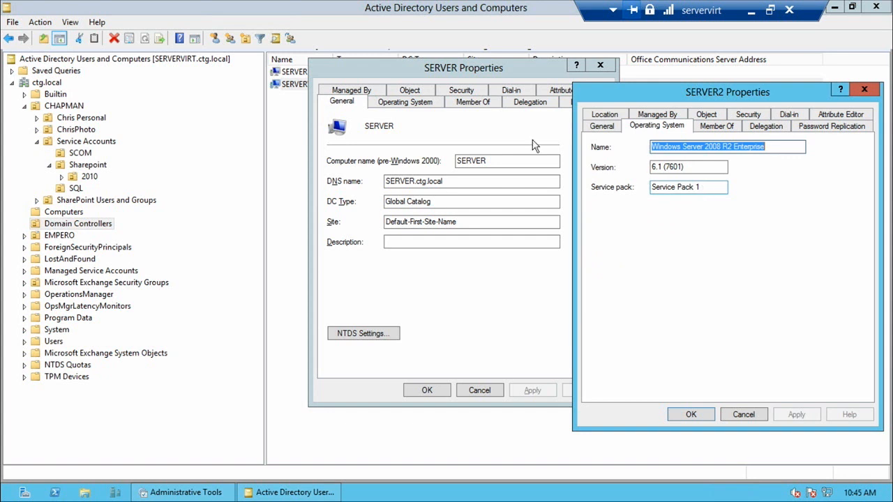
pyautogui.click(391, 104)
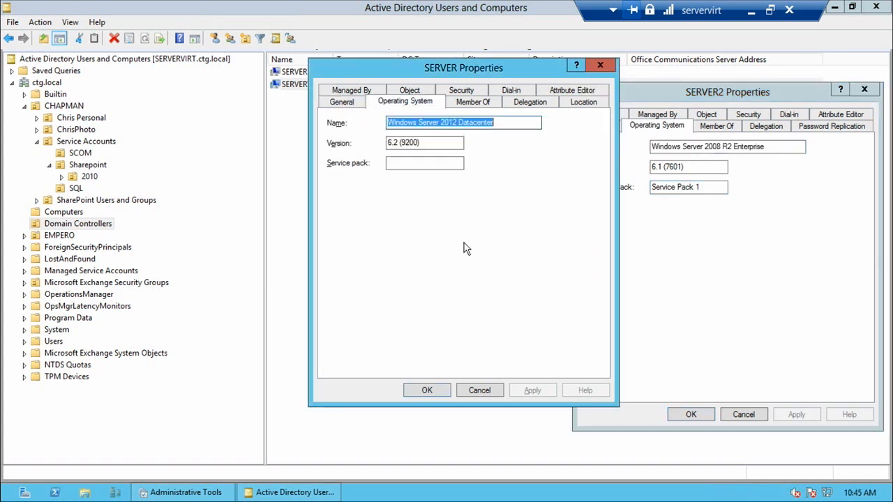
pyautogui.click(715, 126)
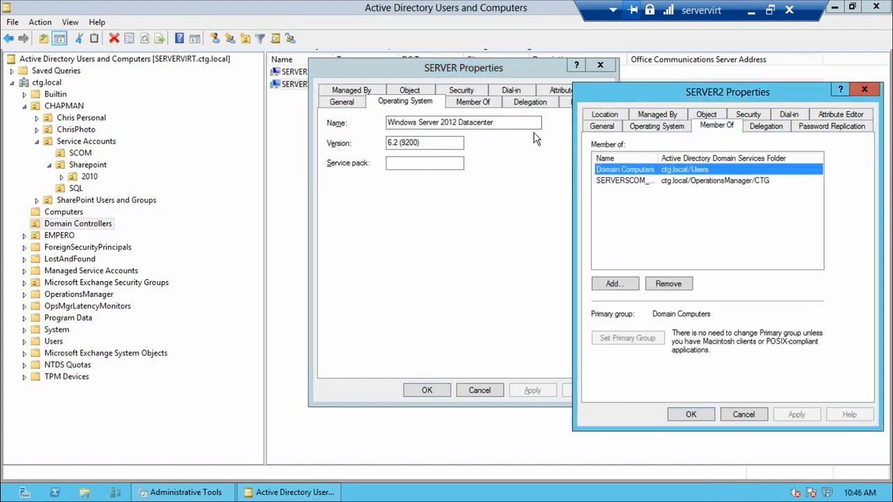
pyautogui.click(473, 103)
pyautogui.click(693, 208)
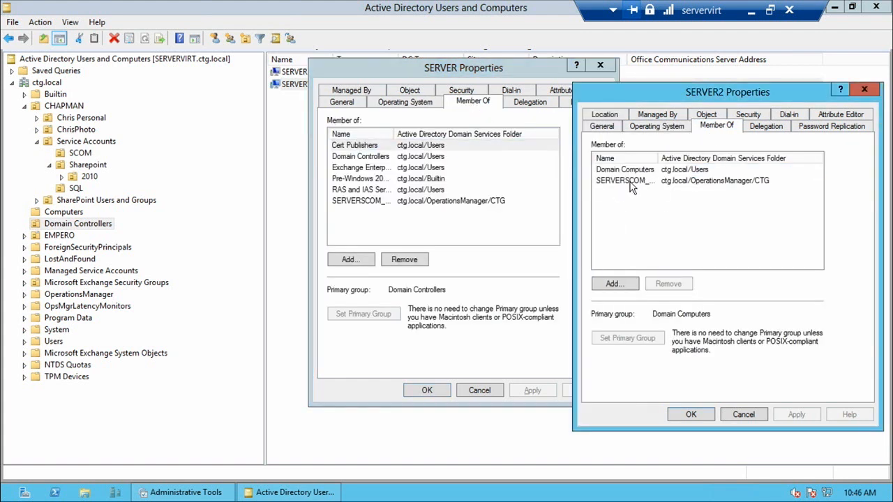
# Examine SERVER's Domain Controllers, Cert Publishers and Exchange group memberships, and close both computers' properties windows.
pyautogui.click(358, 157)
pyautogui.click(361, 147)
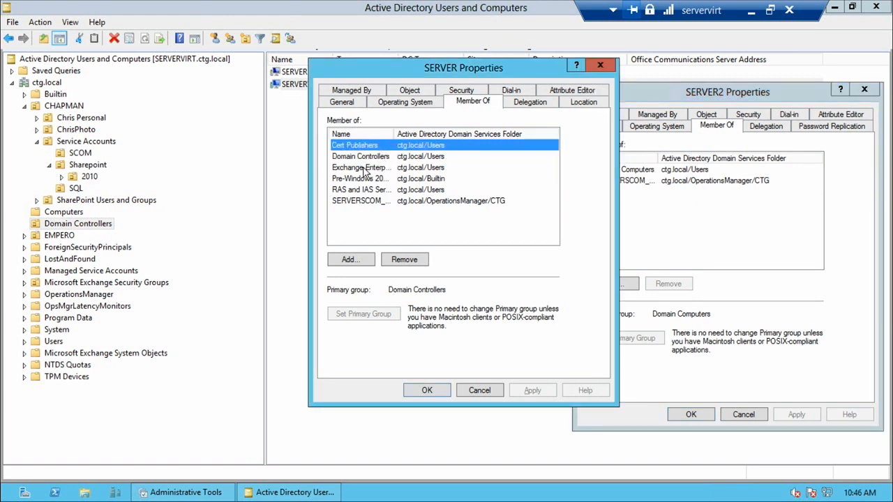
pyautogui.click(364, 169)
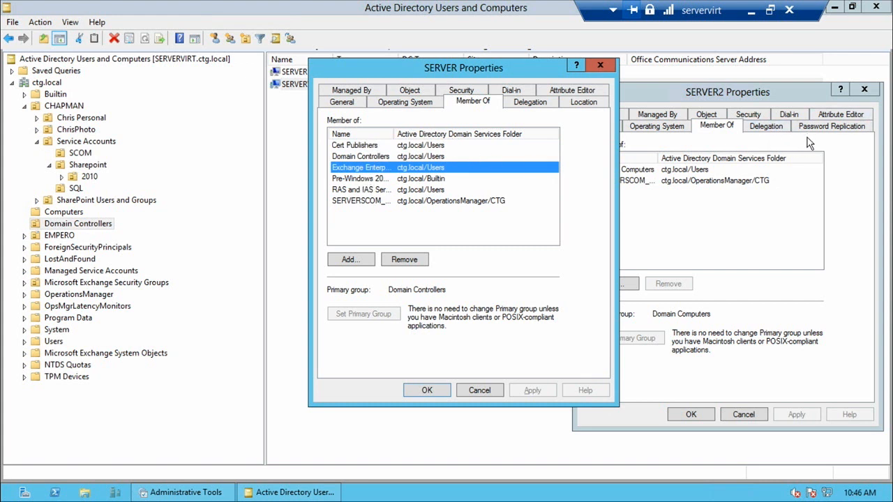
pyautogui.click(864, 89)
pyautogui.click(599, 66)
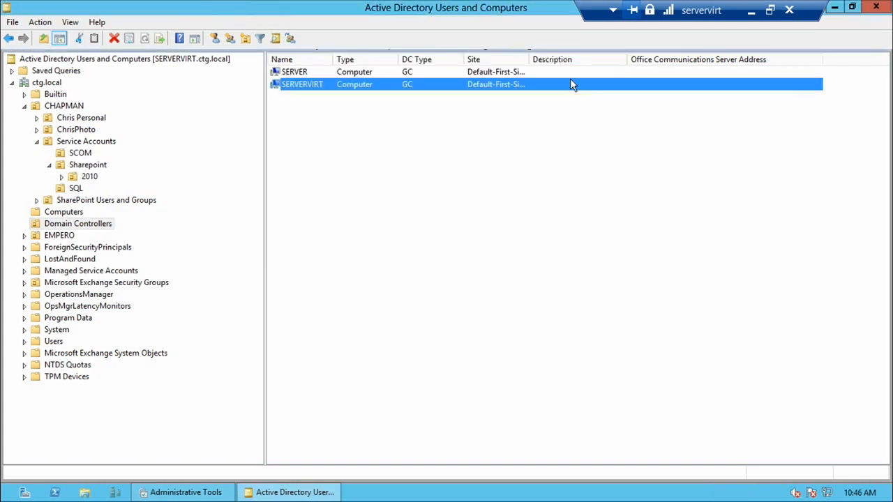